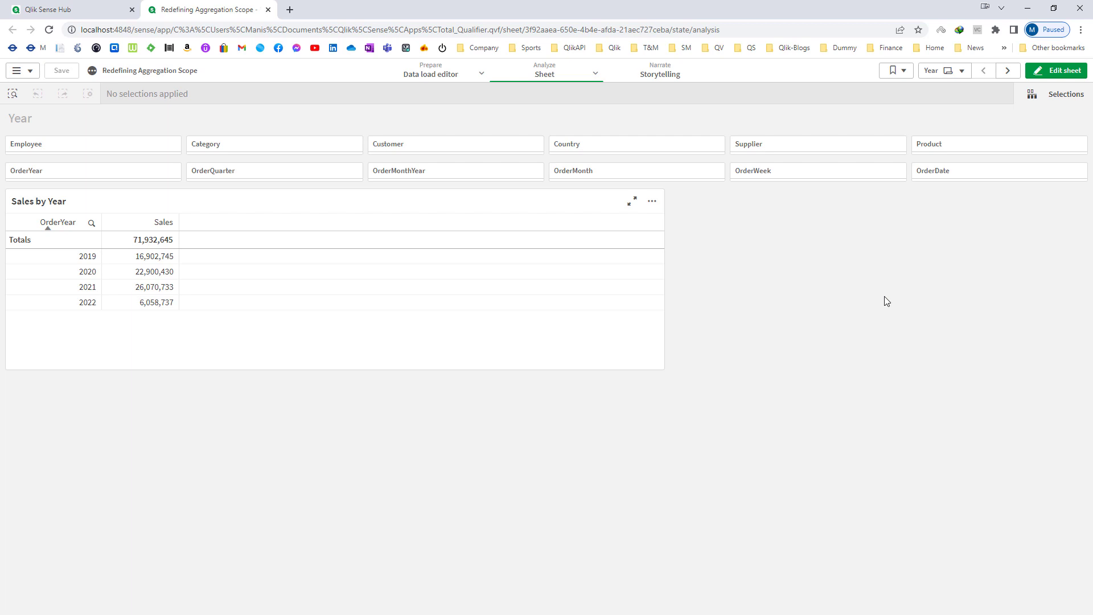
- Open the Year sheet for editing and add a KPI chart in the empty area beside the Sales by Year table
click(1055, 70)
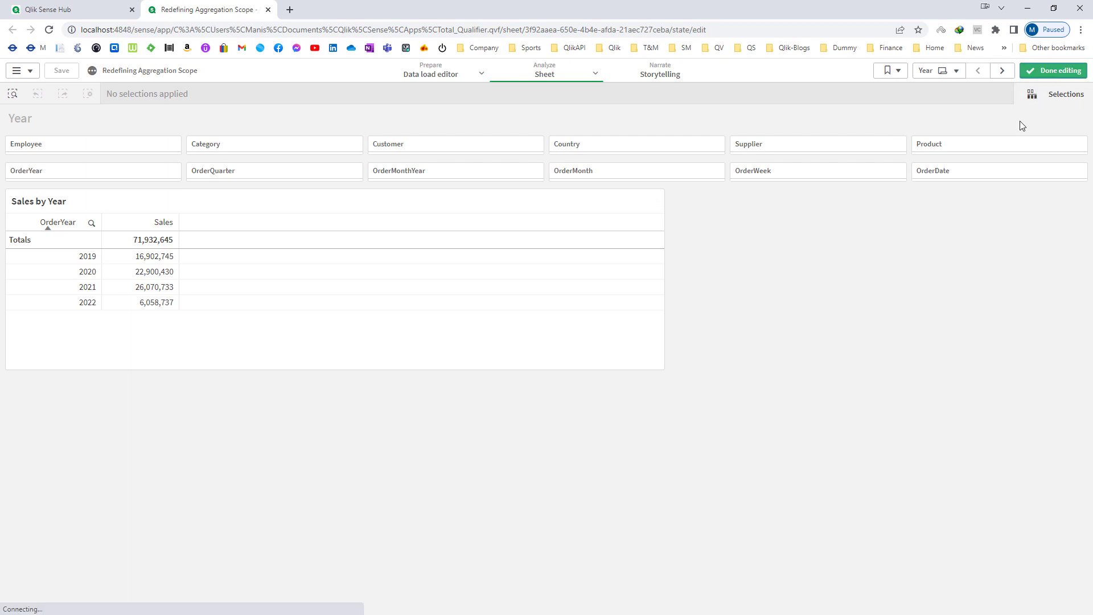
click(32, 177)
drag(105, 391, 766, 251)
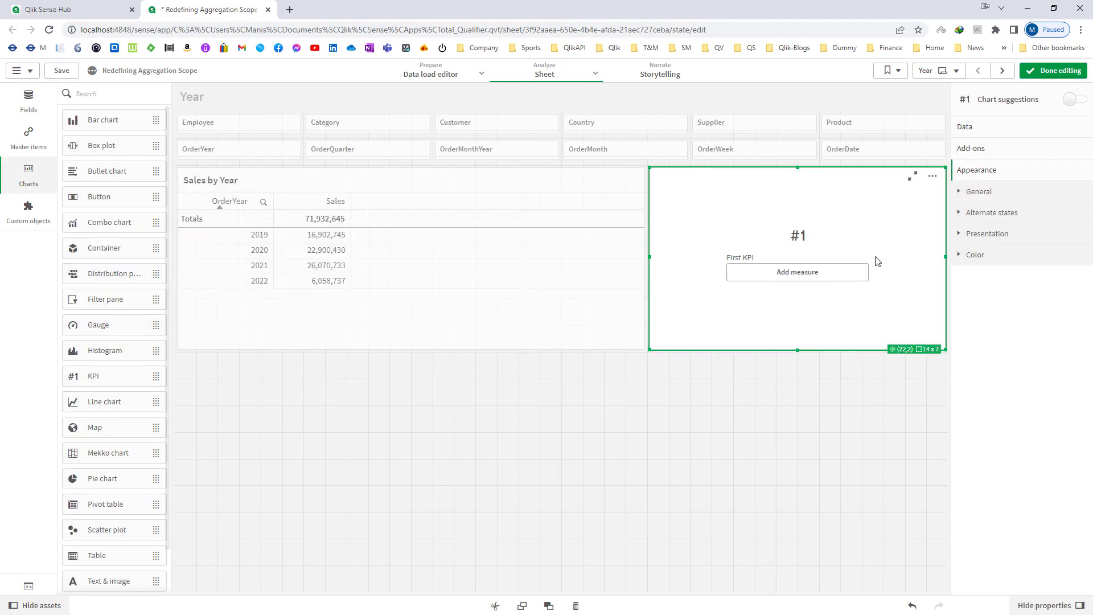
- Add a measure to the new KPI with the expression SUM(Sales)
click(850, 278)
click(987, 207)
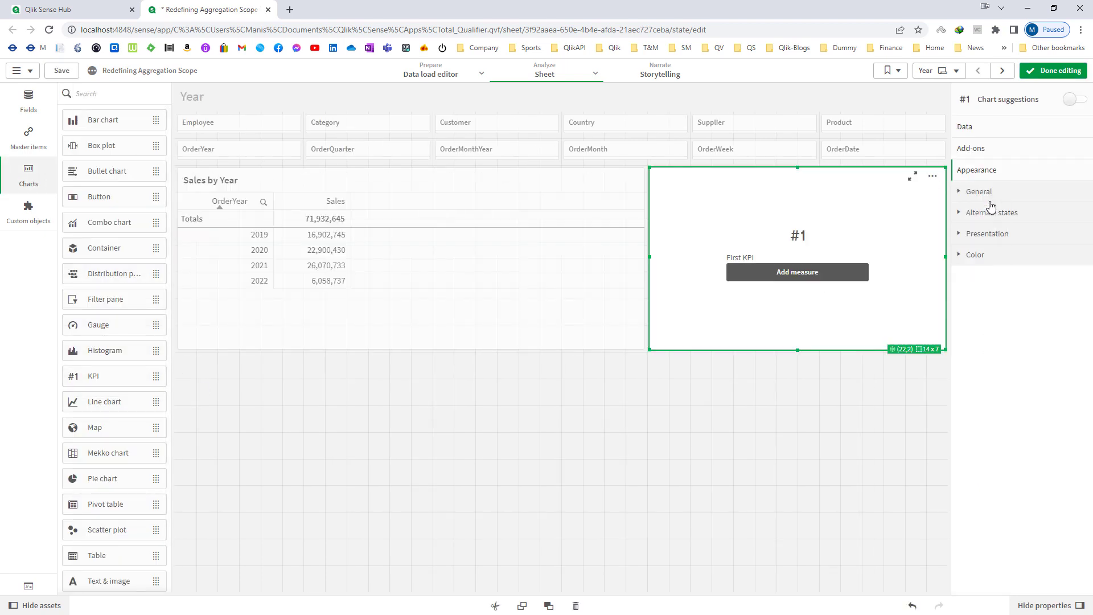
click(982, 222)
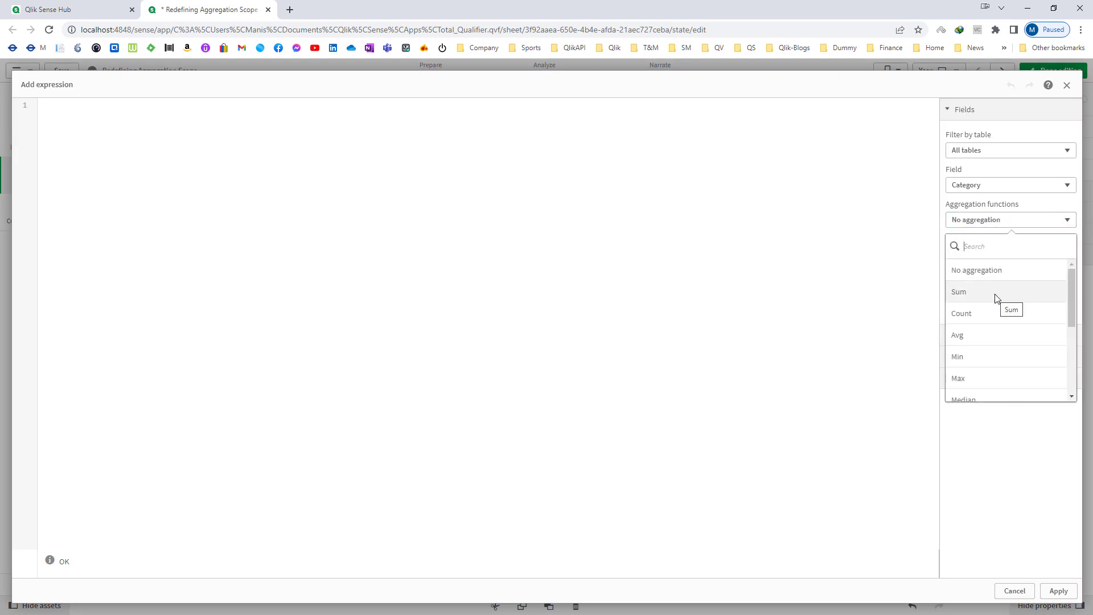
scroll(997, 299, down, 2)
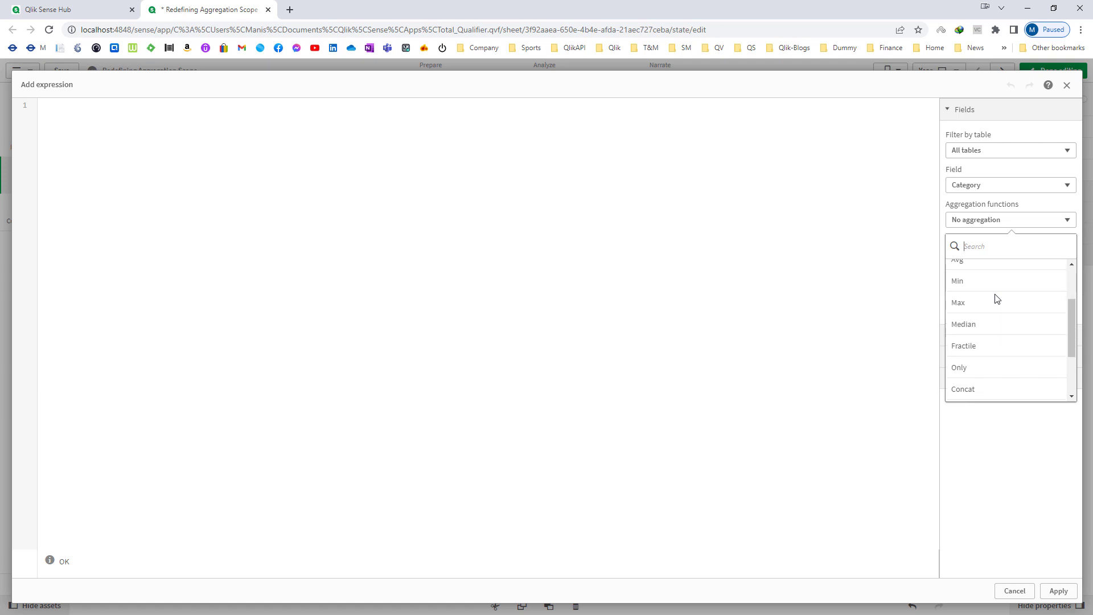
scroll(997, 299, down, 3)
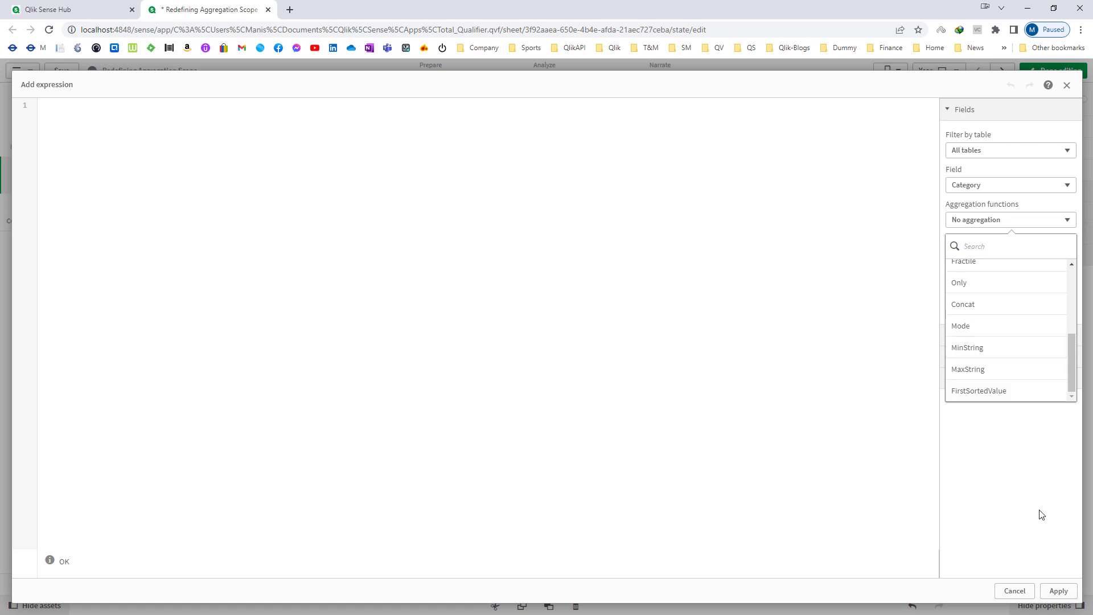
click(766, 403)
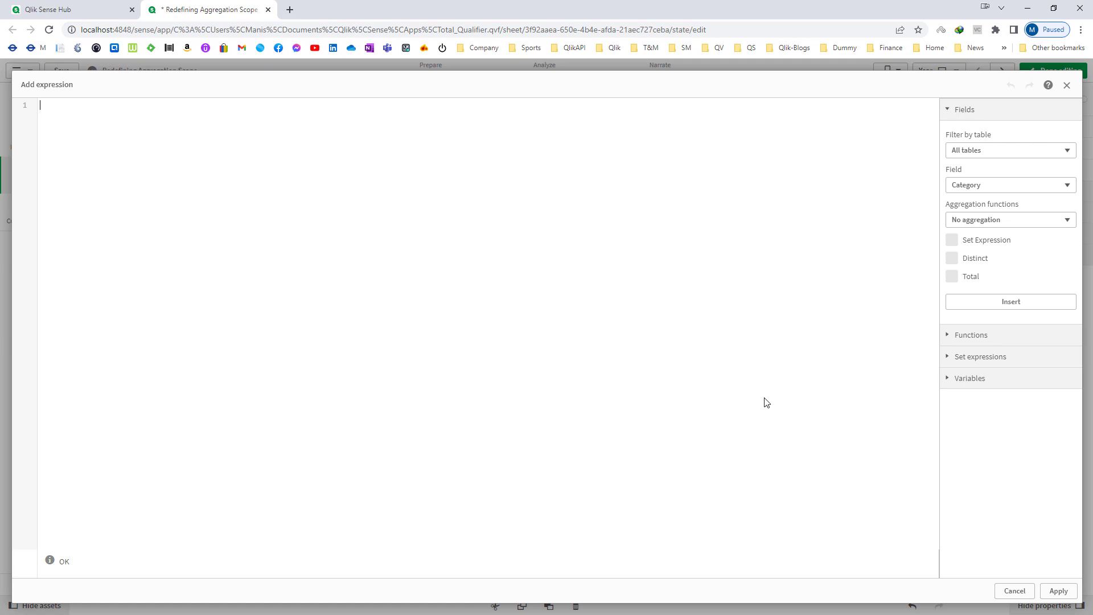
text(SUM(Sales))
click(1058, 591)
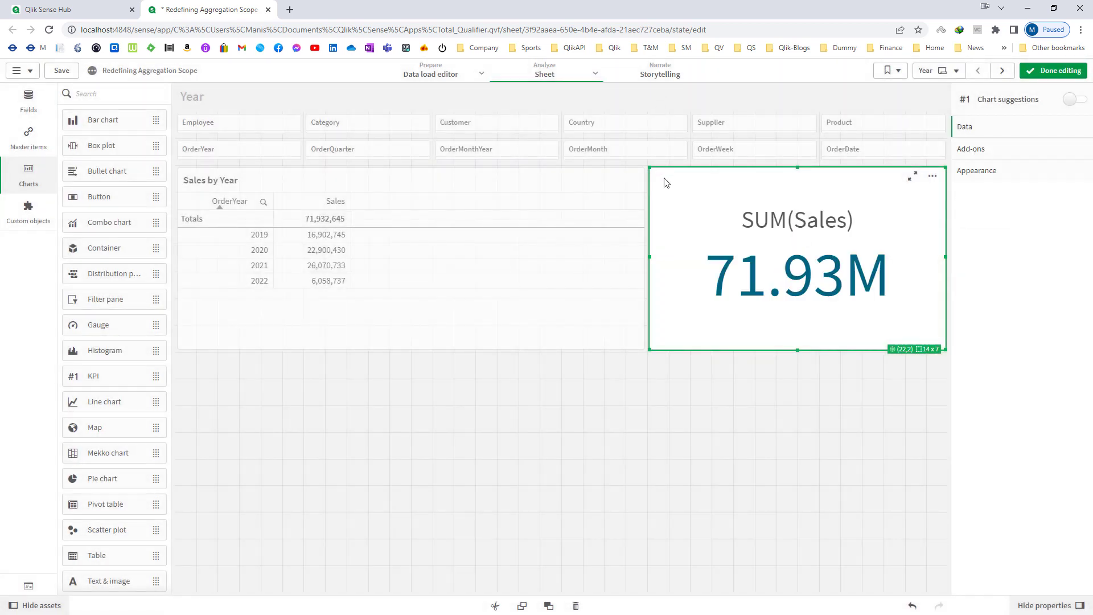
- Set the KPI measure's number formatting to Number with the 1,000 format and finish editing the sheet
click(1008, 179)
click(999, 252)
click(1001, 290)
click(1002, 317)
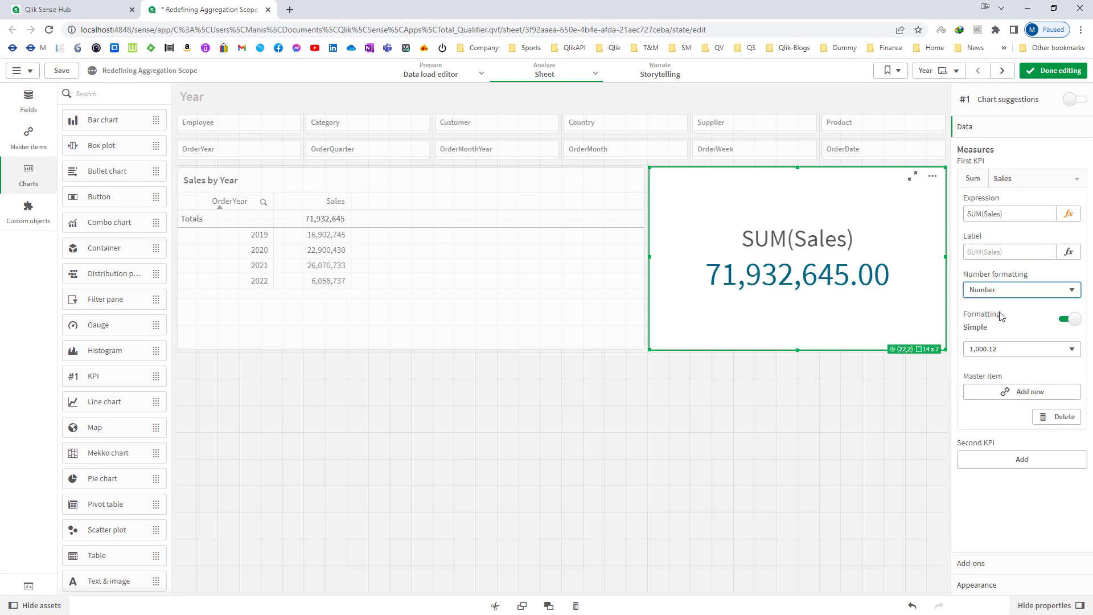
click(996, 349)
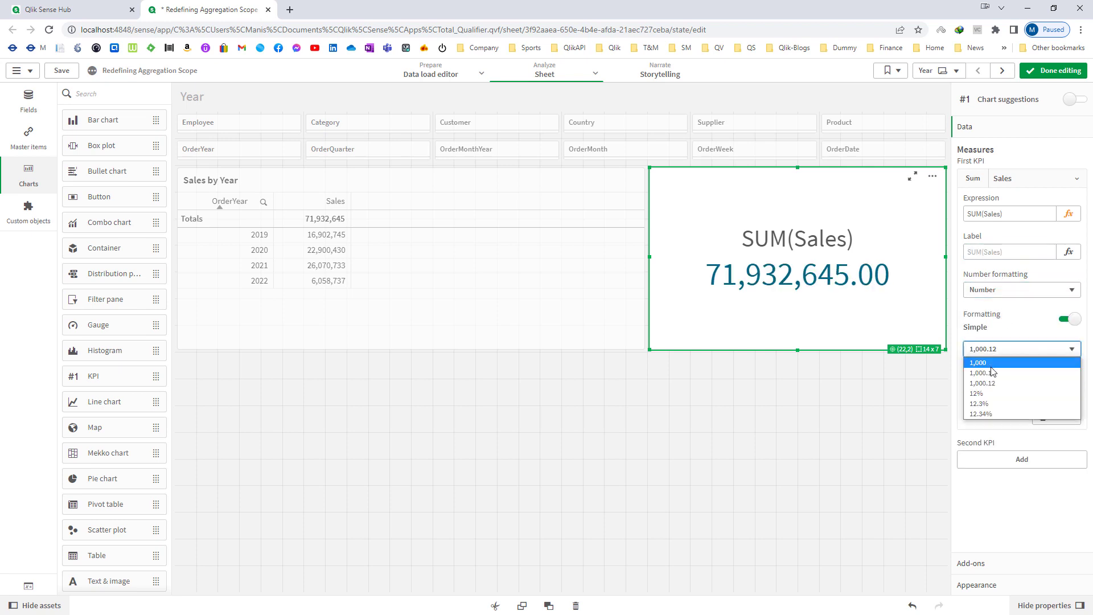
click(991, 364)
click(1062, 70)
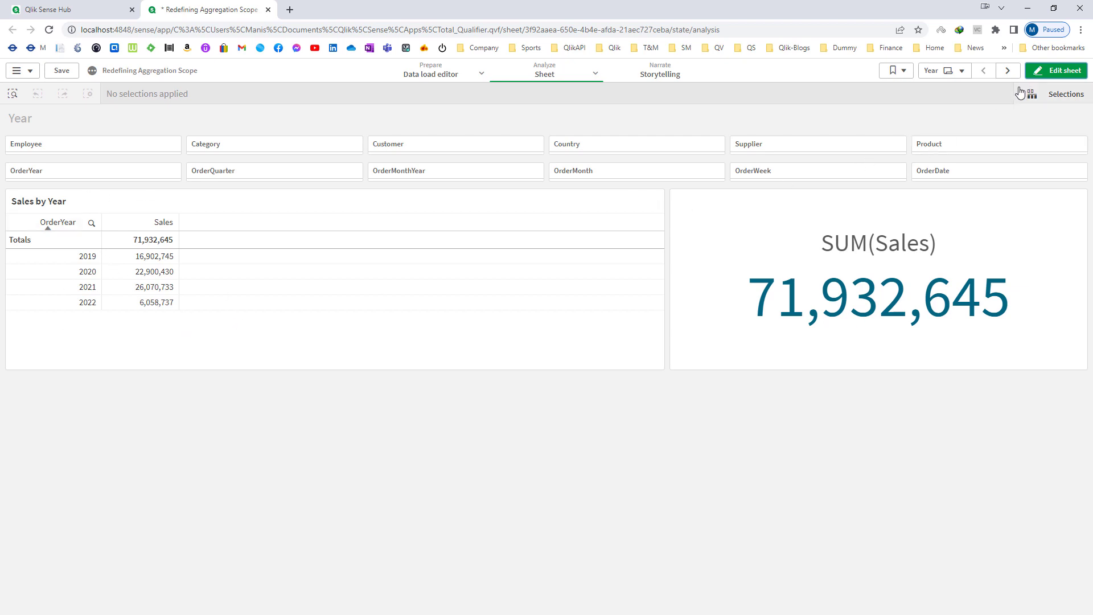
- View the QuarterYear sheet's sales table and return to the Year sheet with no selections applied
click(1008, 71)
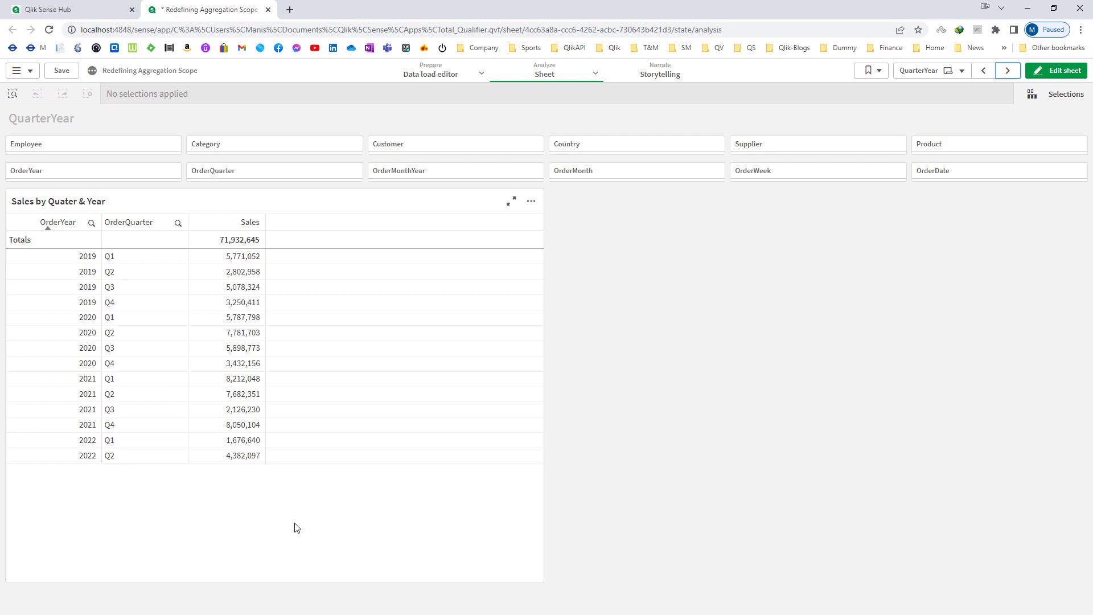
click(983, 70)
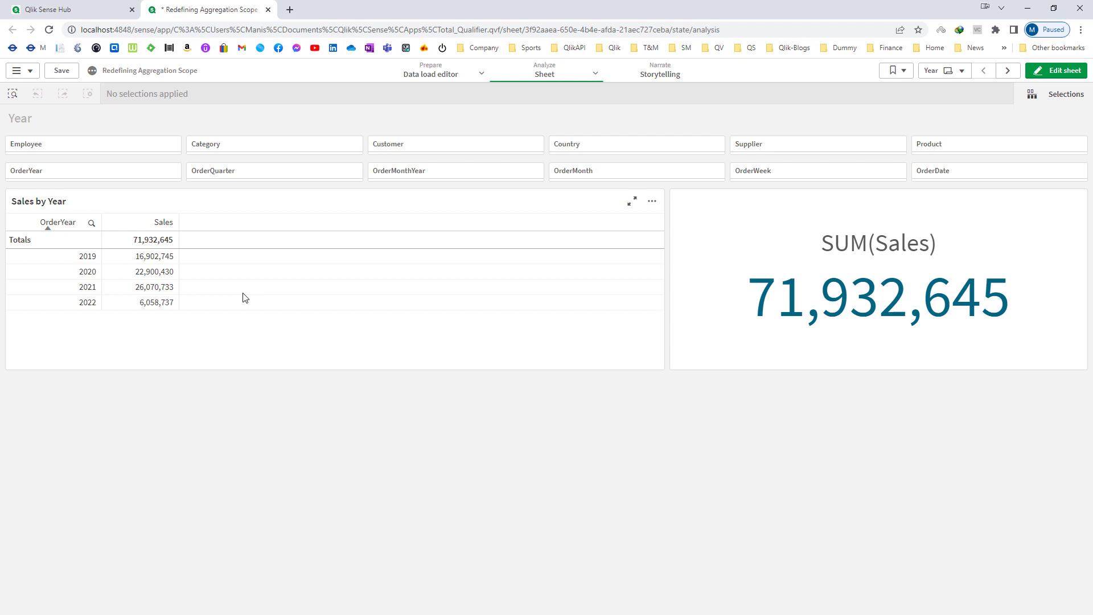
key(ctrl+shift+d)
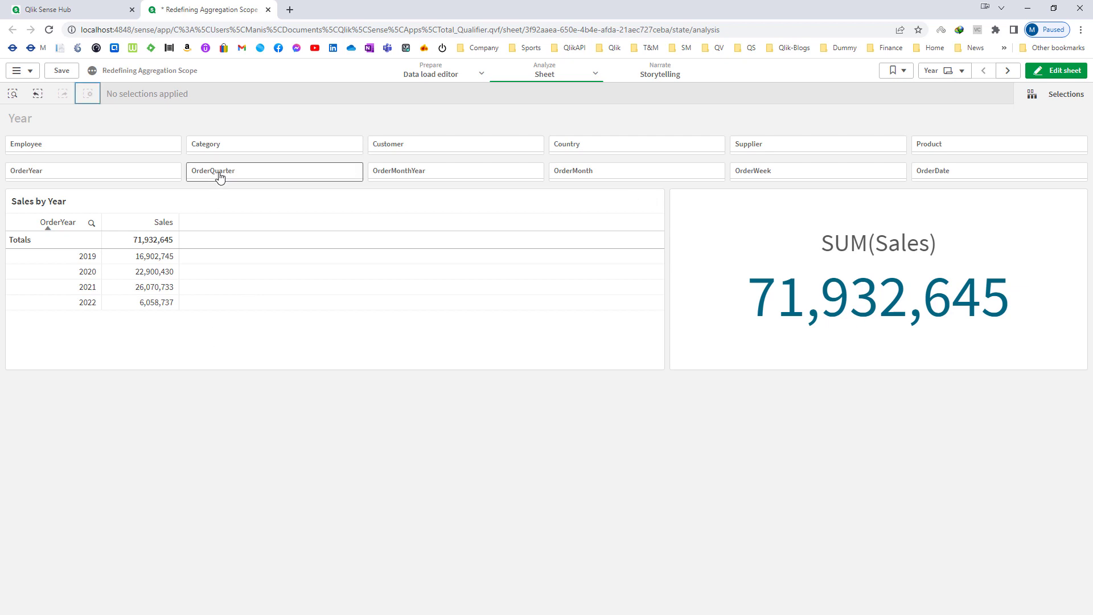
- Filter by the categories Accessories through Home Essentials and the first five employees, and clear all selections
click(231, 144)
drag(268, 220, 252, 287)
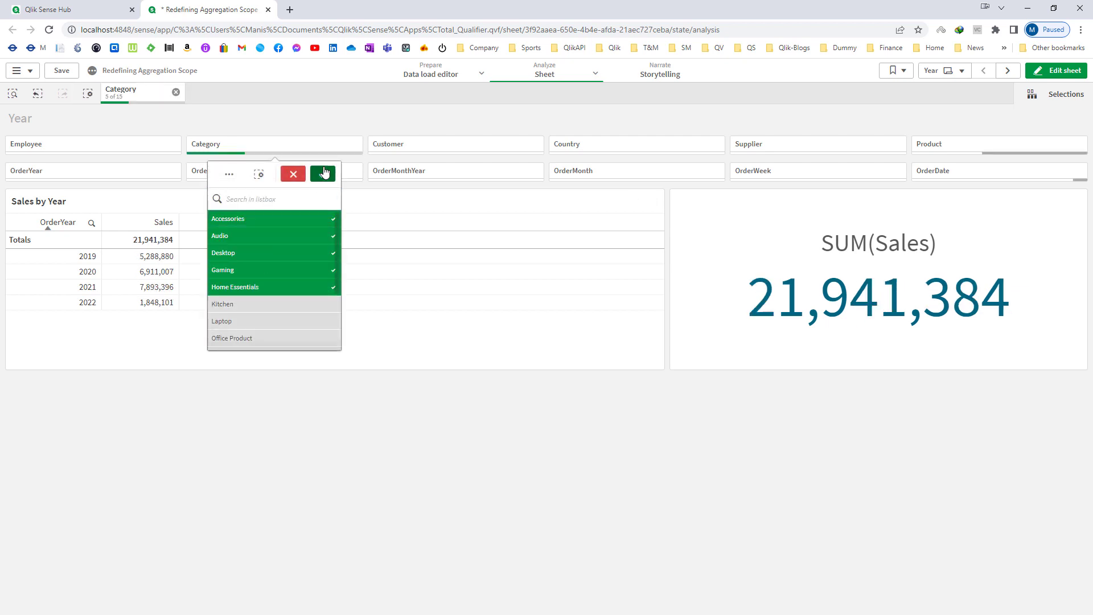
click(105, 146)
click(104, 146)
drag(95, 220, 97, 287)
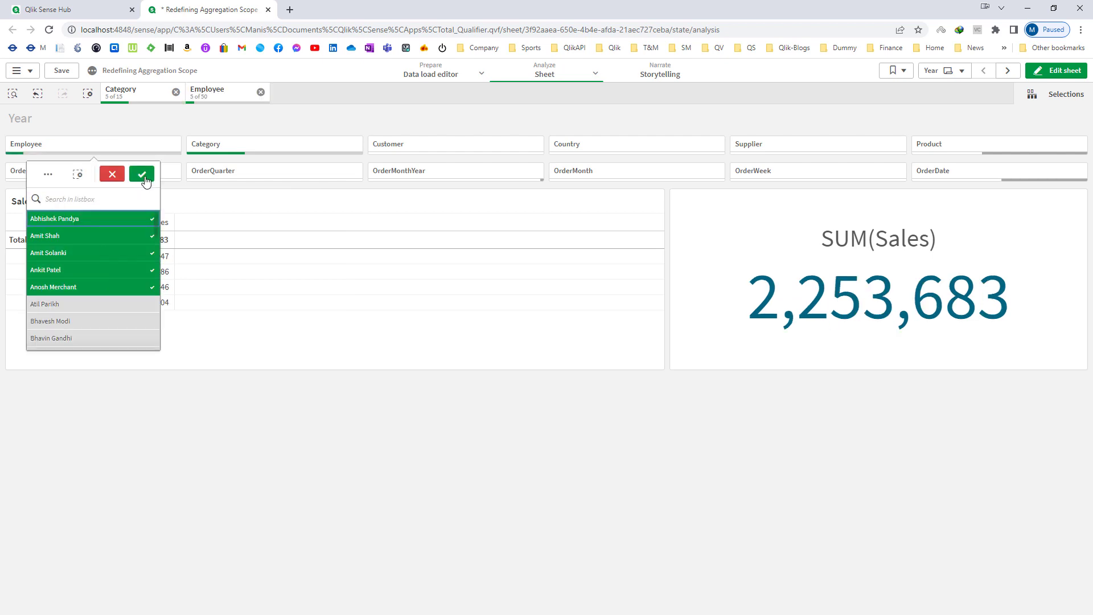
click(142, 176)
click(88, 94)
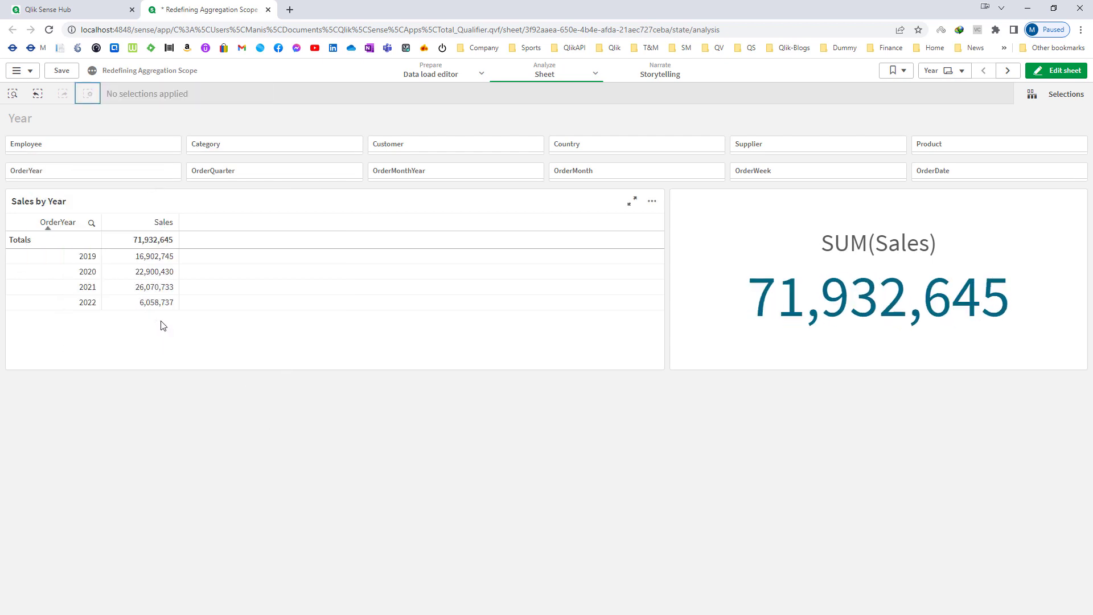
- Filter the sheet by the first four employees and the categories Desktop through Laptop
click(128, 146)
drag(86, 219, 117, 279)
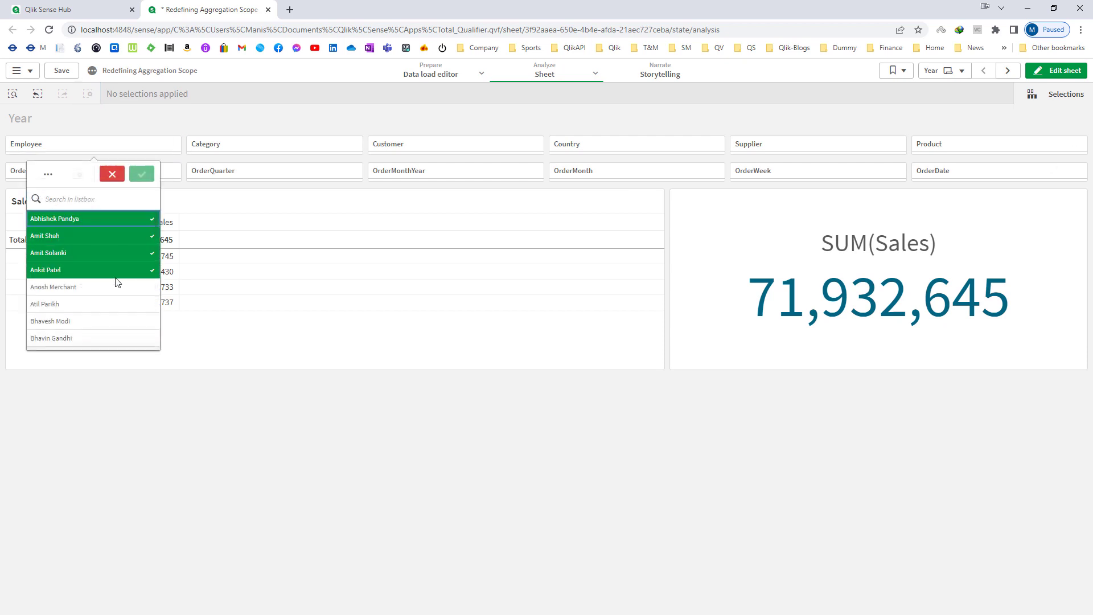
click(140, 173)
click(222, 155)
drag(222, 251, 222, 333)
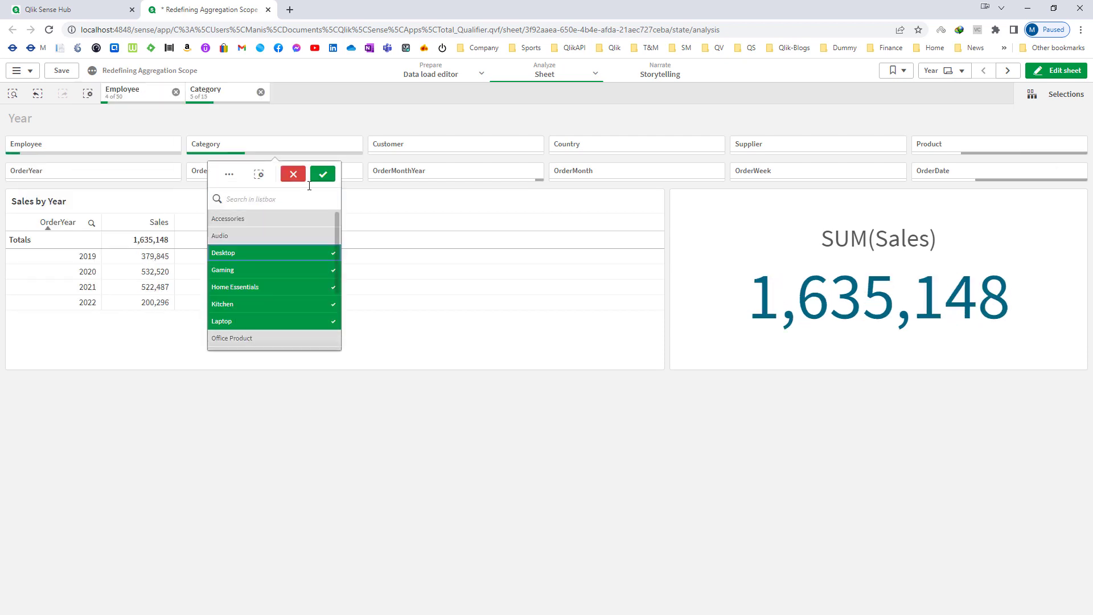
click(322, 173)
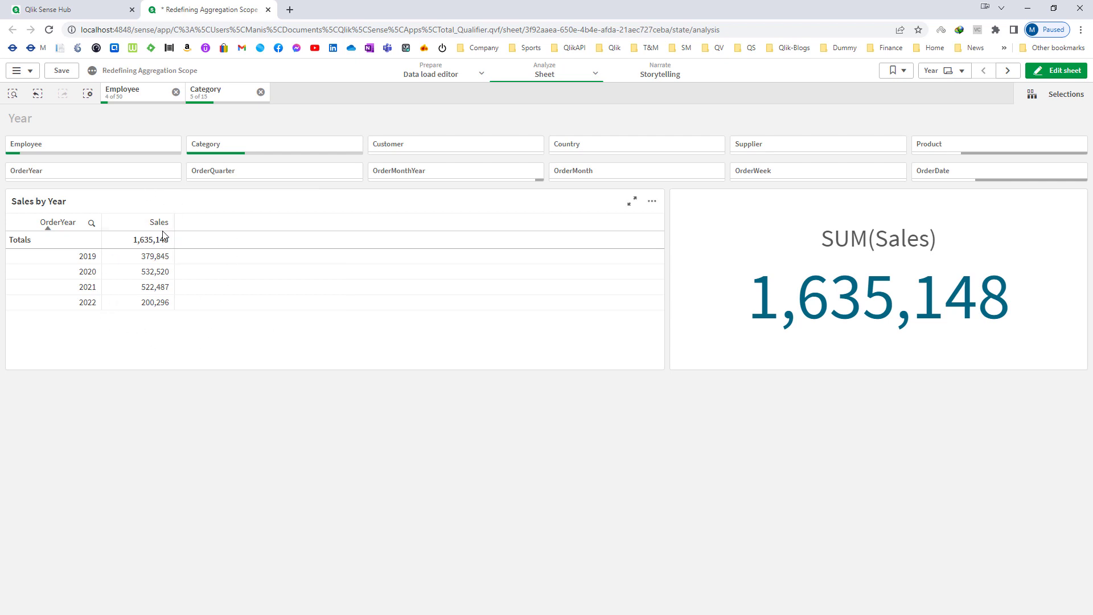
- Edit the sheet and unlink the Sales measure of the Sales by Year table from its master item
click(1057, 70)
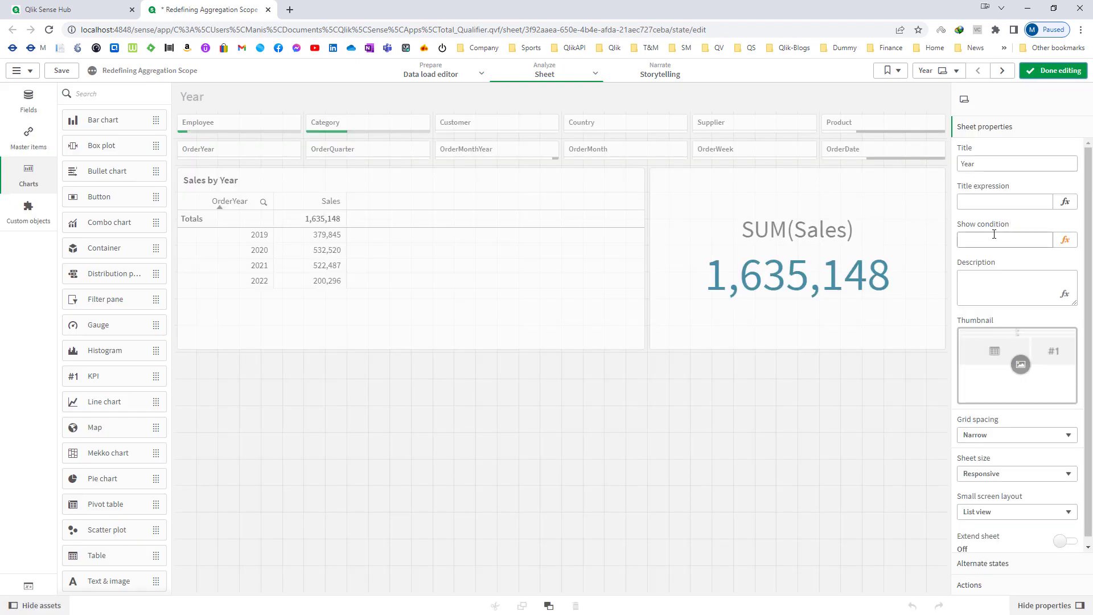
click(290, 298)
click(994, 193)
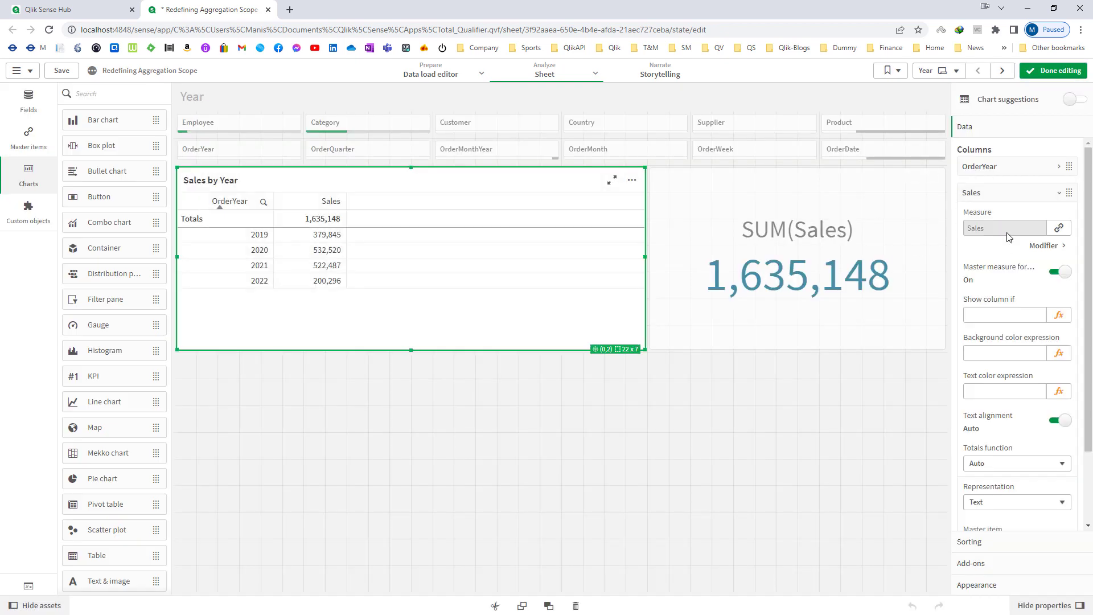
click(1060, 229)
click(682, 369)
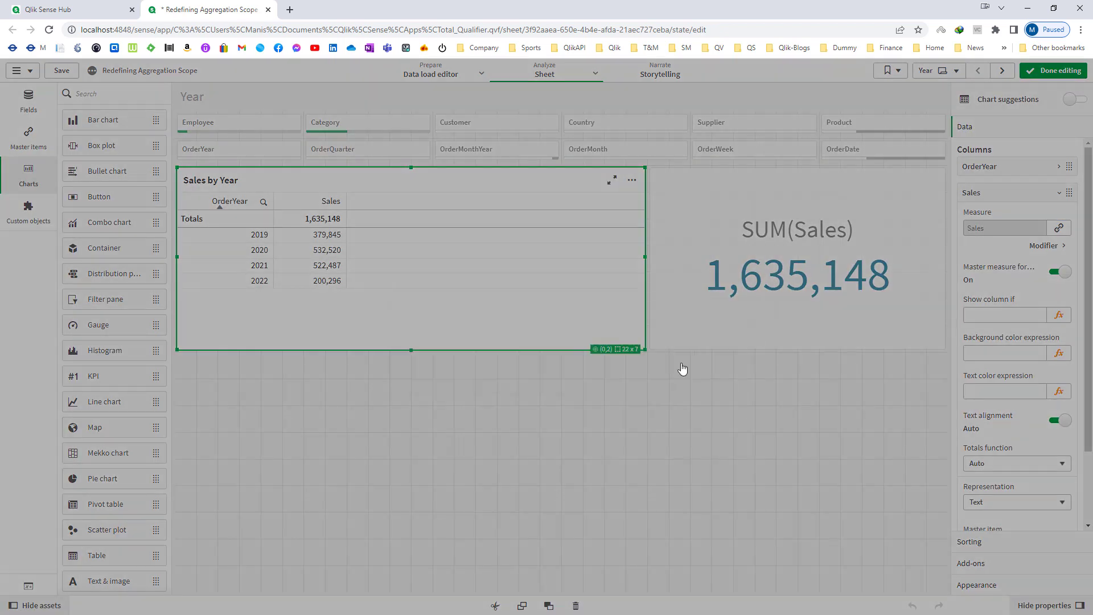
- Remove the custom label from the table's Sum(Sales) measure and finish editing the sheet
click(994, 283)
key(BackSpace)
key(BackSpace)
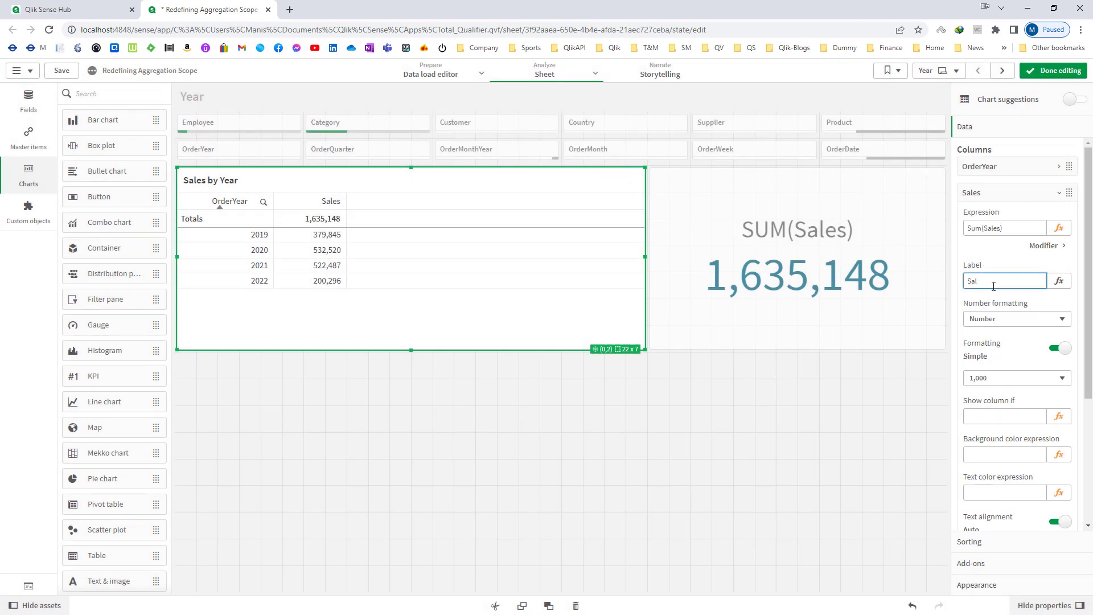
key(BackSpace)
key(Return)
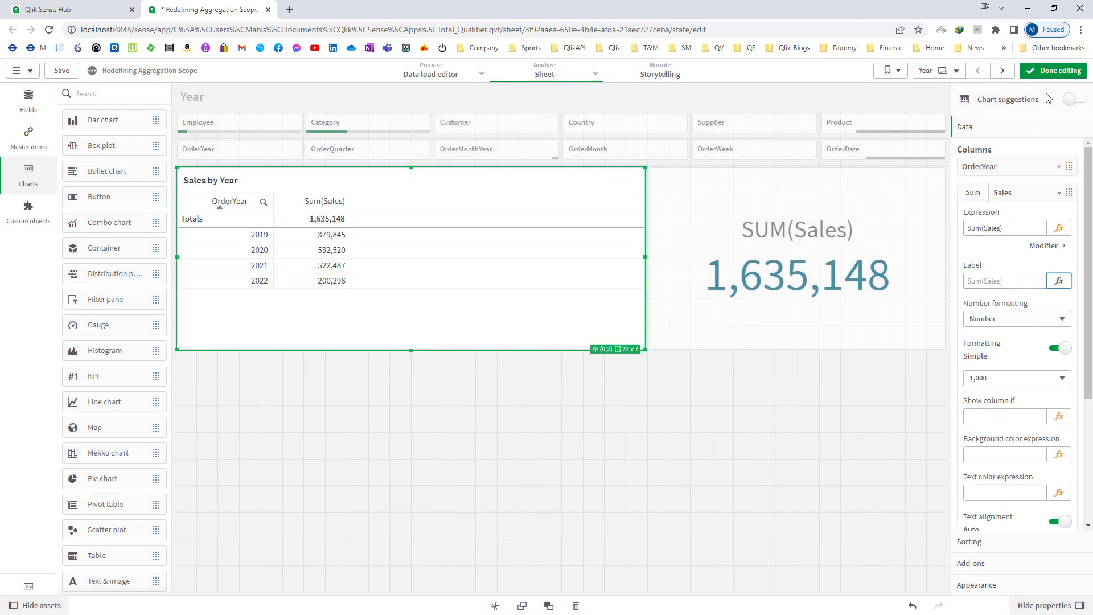
click(1046, 82)
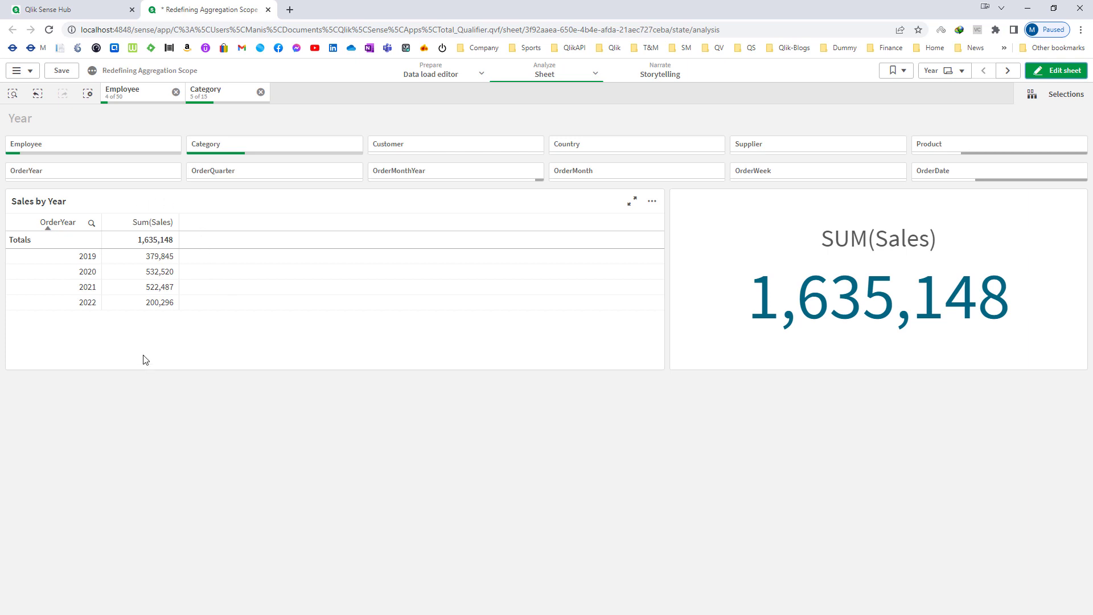
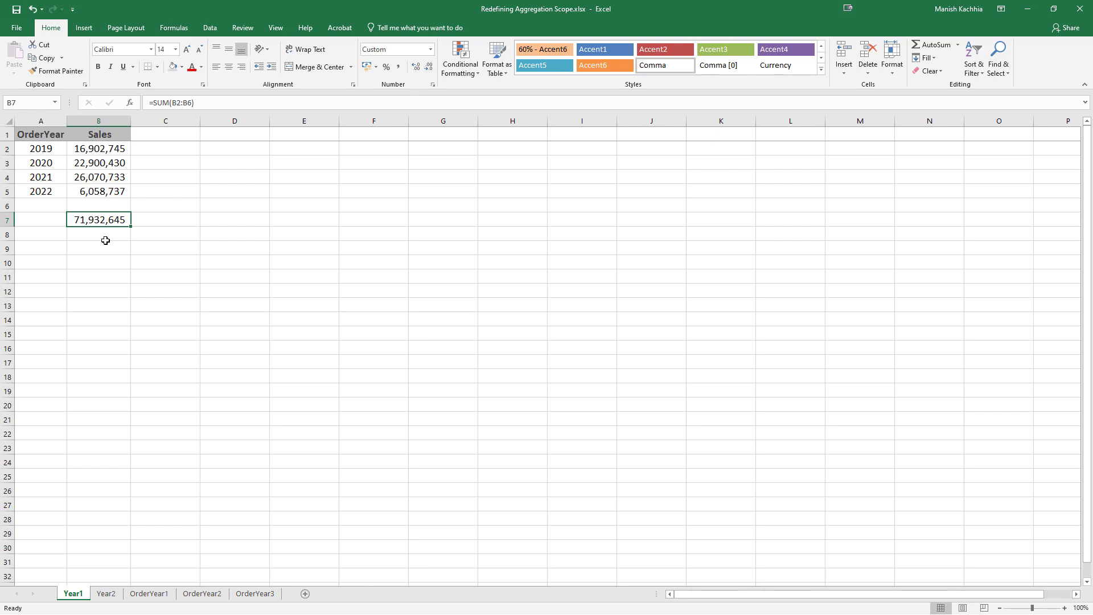
- In Excel, on the Year1 worksheet, enter the formula =B2/B7 in cell C2 to calculate the 2019 share of total sales
click(46, 151)
click(83, 148)
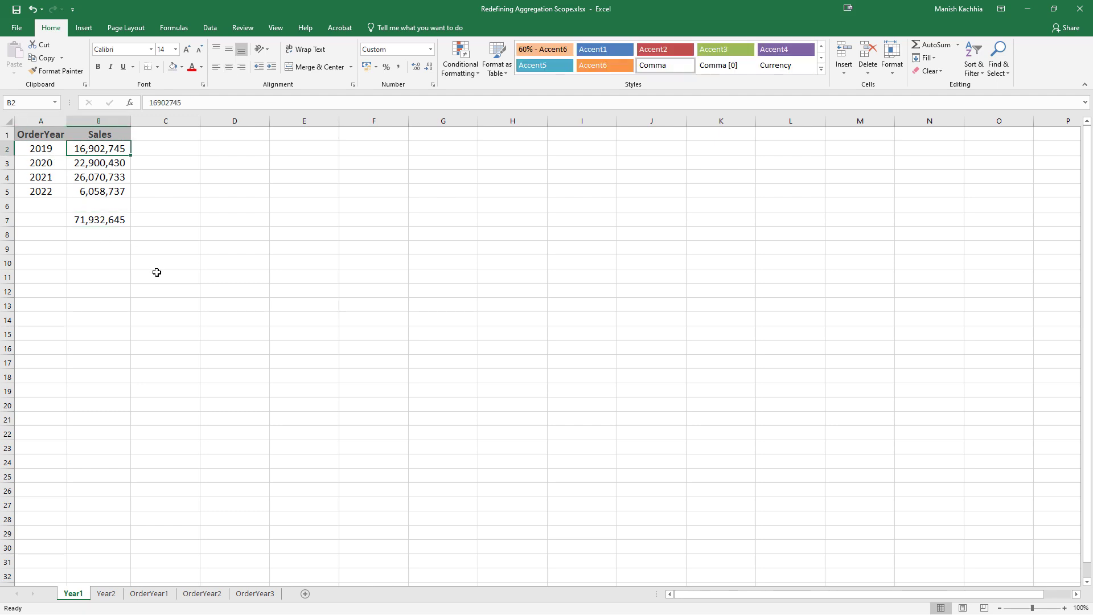
click(170, 153)
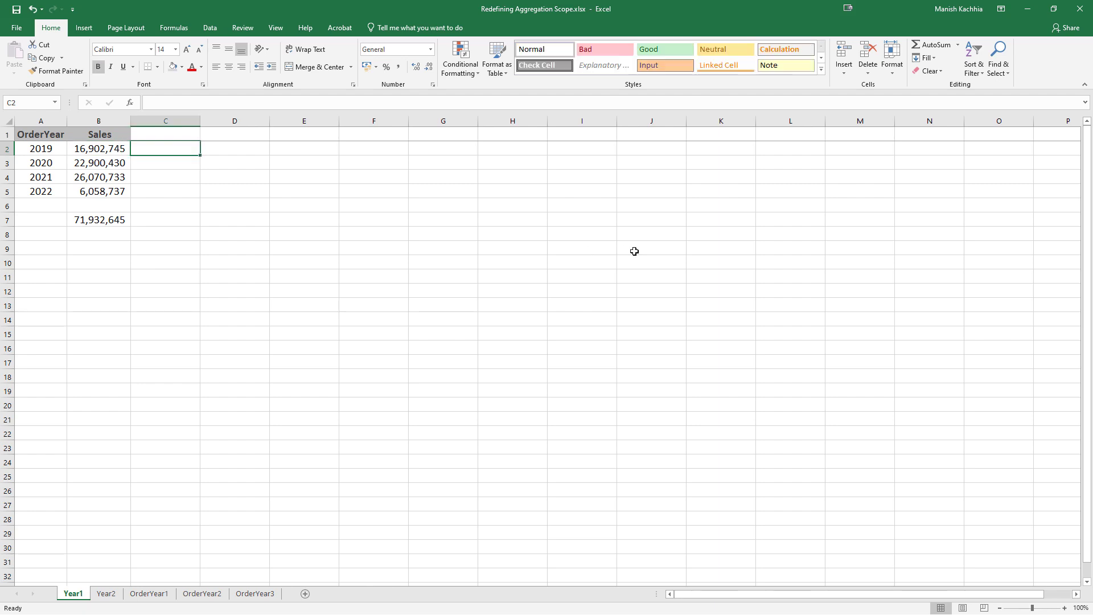
text(=)
key(Left)
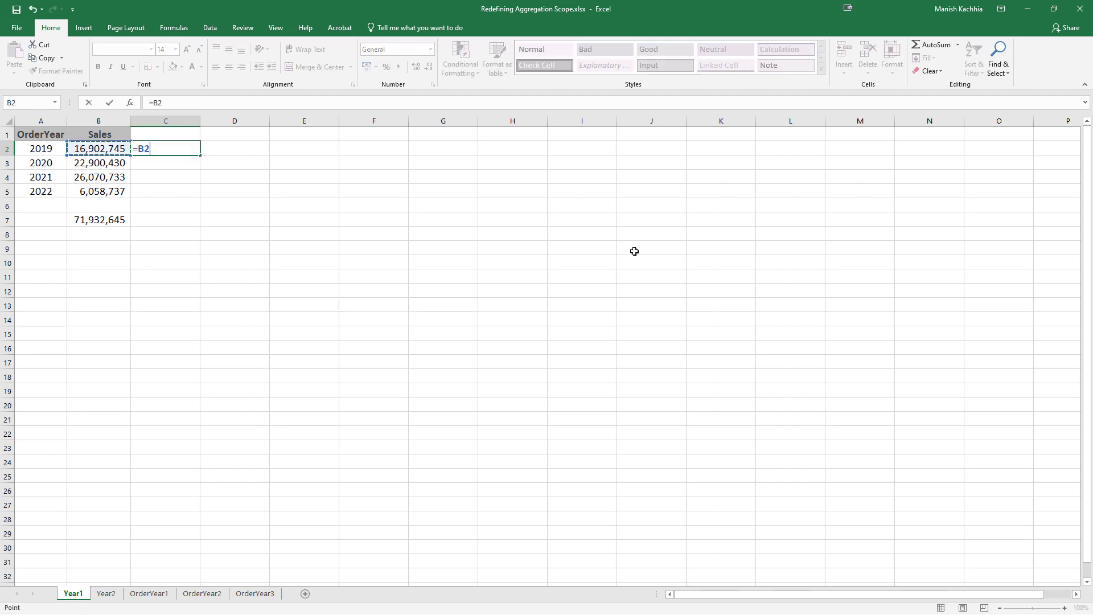
text(/)
key(Down)
key(Down)
key(Down)
key(Down)
key(Down)
key(Left)
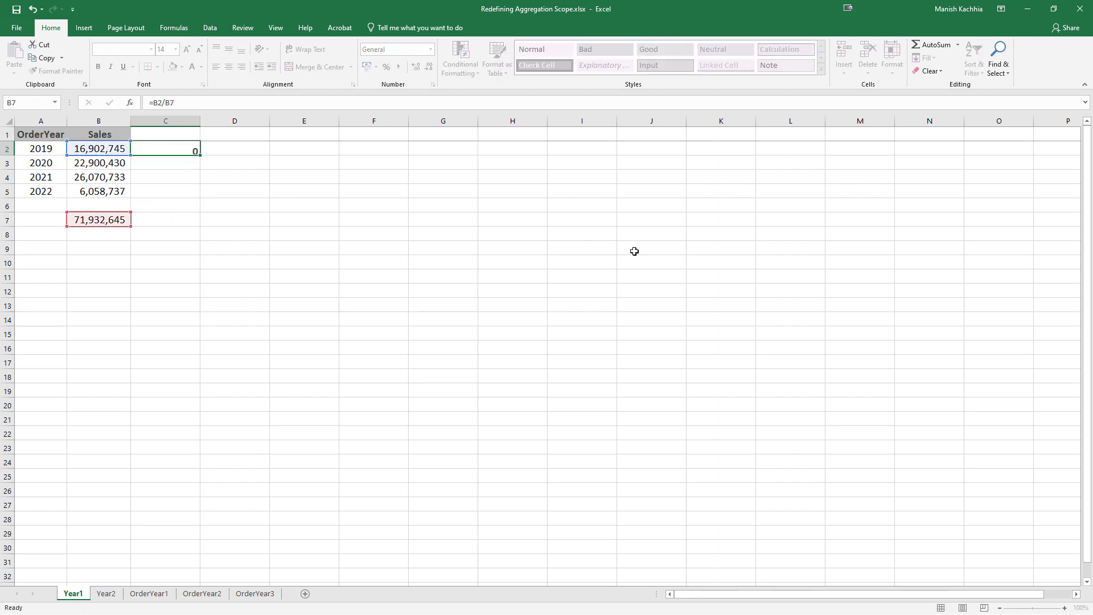
key(Return)
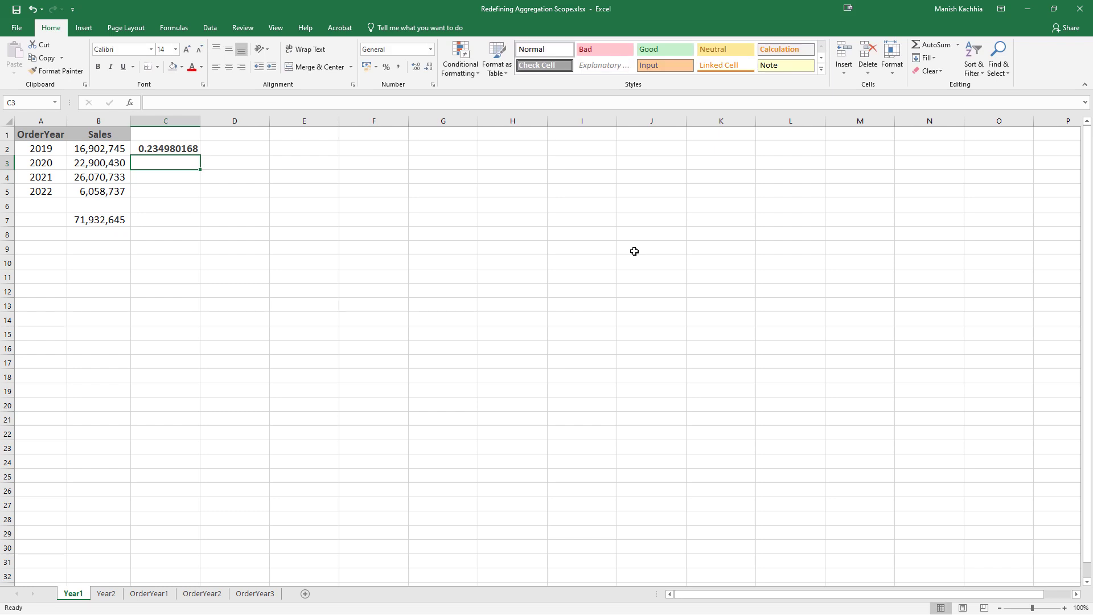
- Format column C as a percentage with two decimal places
click(286, 258)
click(159, 117)
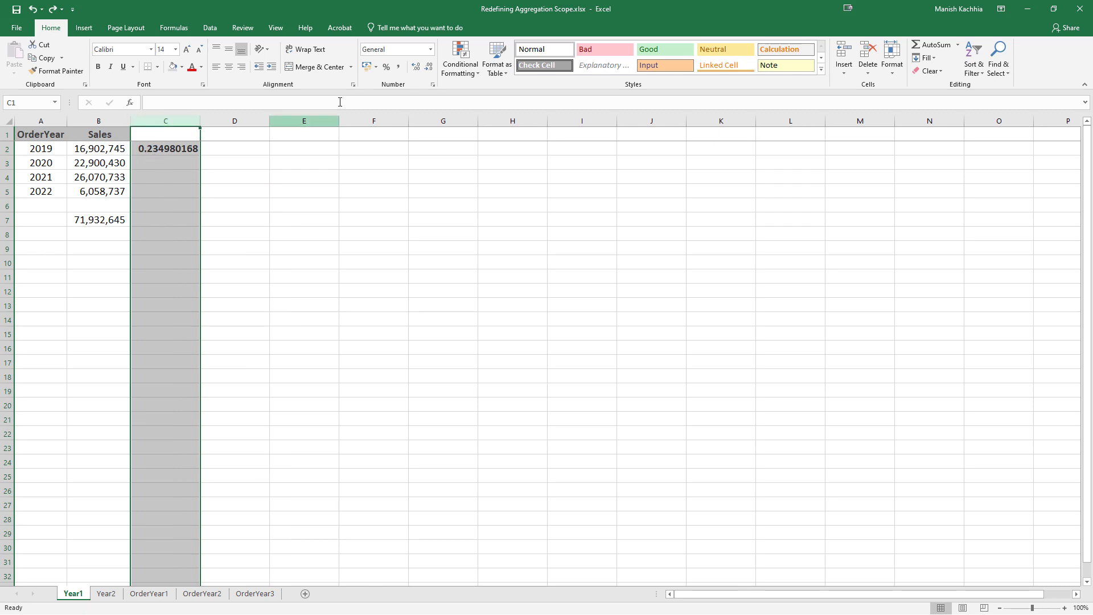
click(386, 67)
click(416, 67)
click(415, 67)
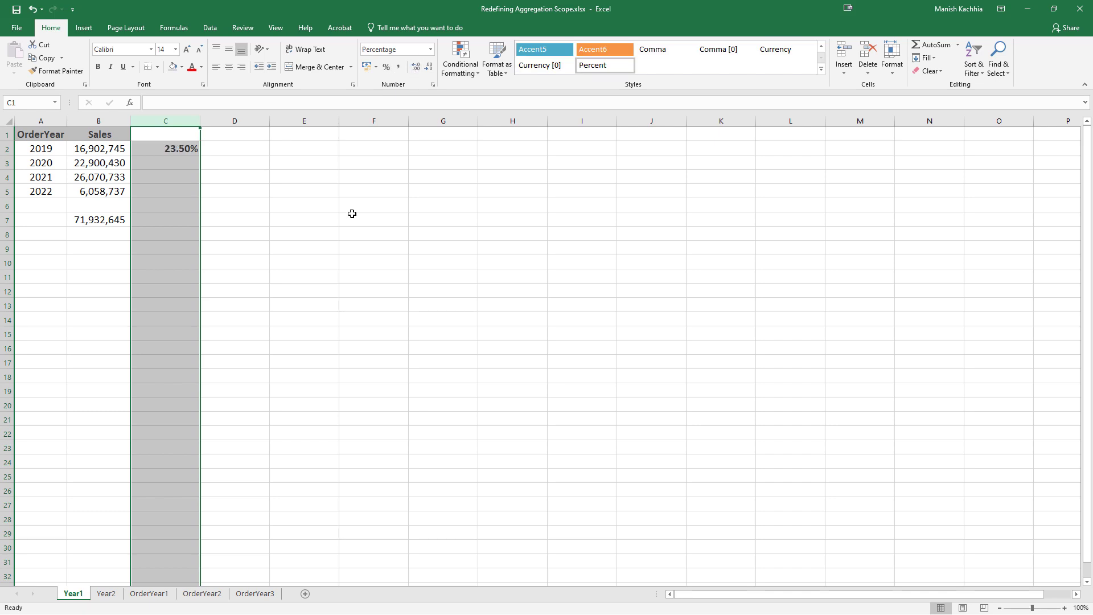
click(350, 214)
- Enter the formula =B3/B7 in cell C3 to calculate the 2020 share of total sales
click(186, 162)
text(=)
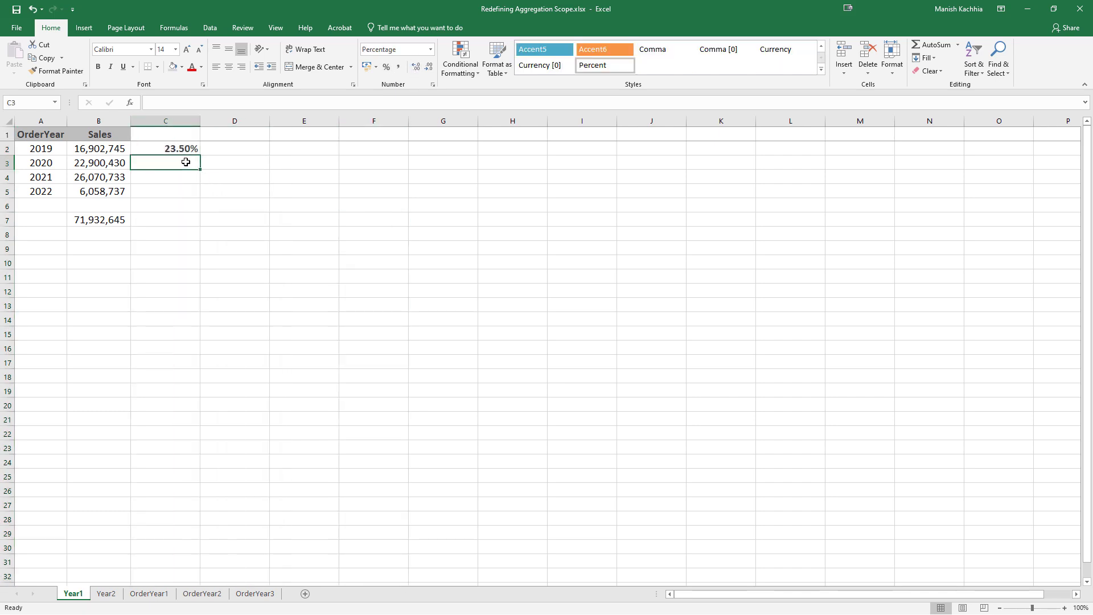
key(Left)
text(/)
key(Down)
key(Down)
key(Down)
key(Down)
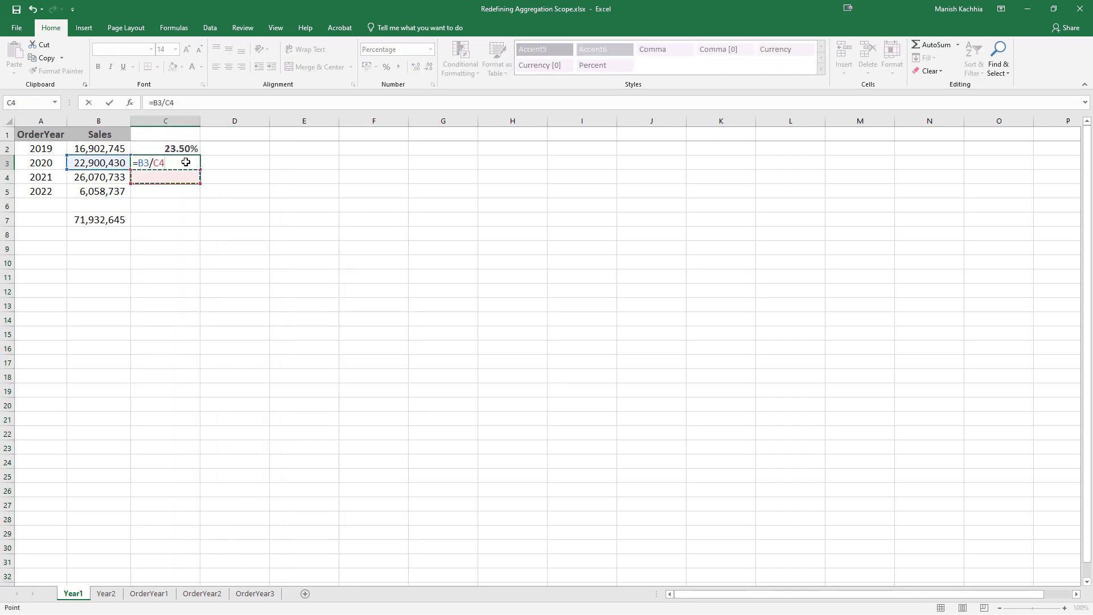
key(Left)
key(Return)
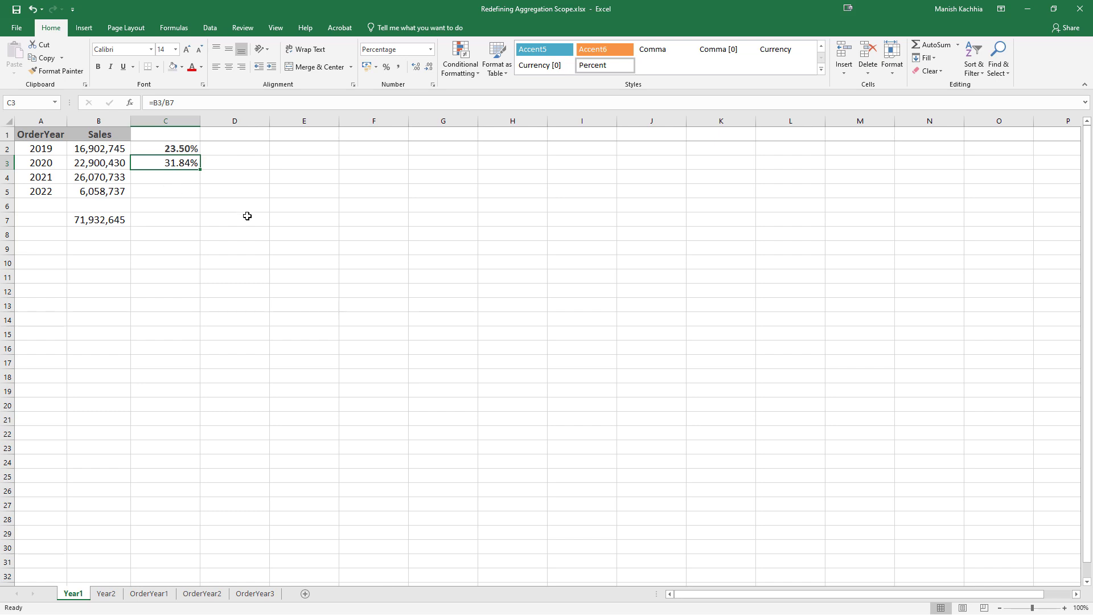
click(157, 282)
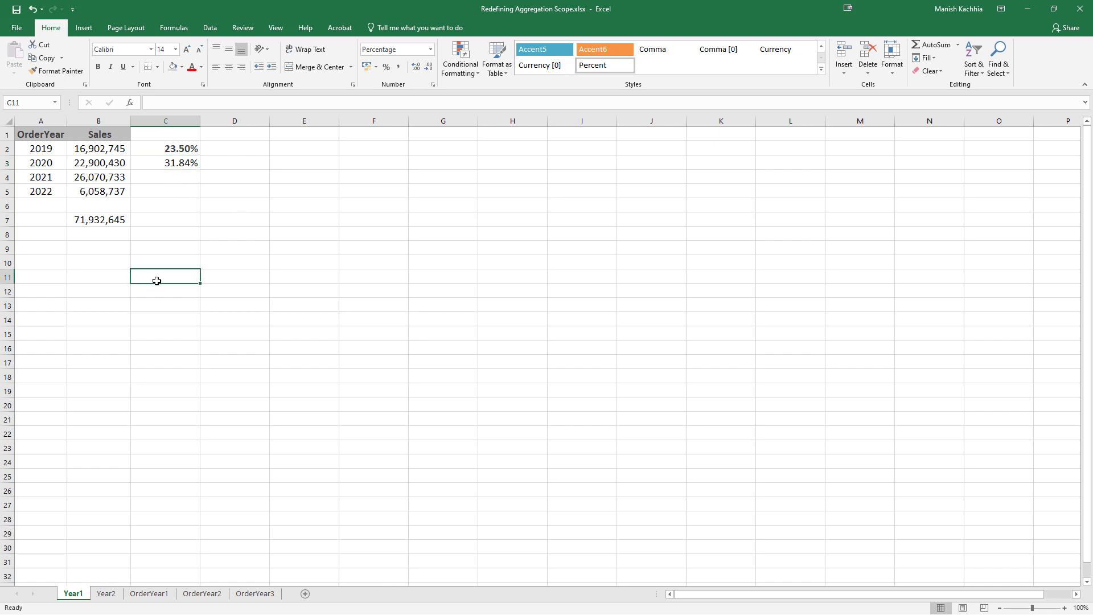
- Check the 2019 sales and grand total cells on Year1, and examine the Total Sales column on the Year2 worksheet
click(87, 149)
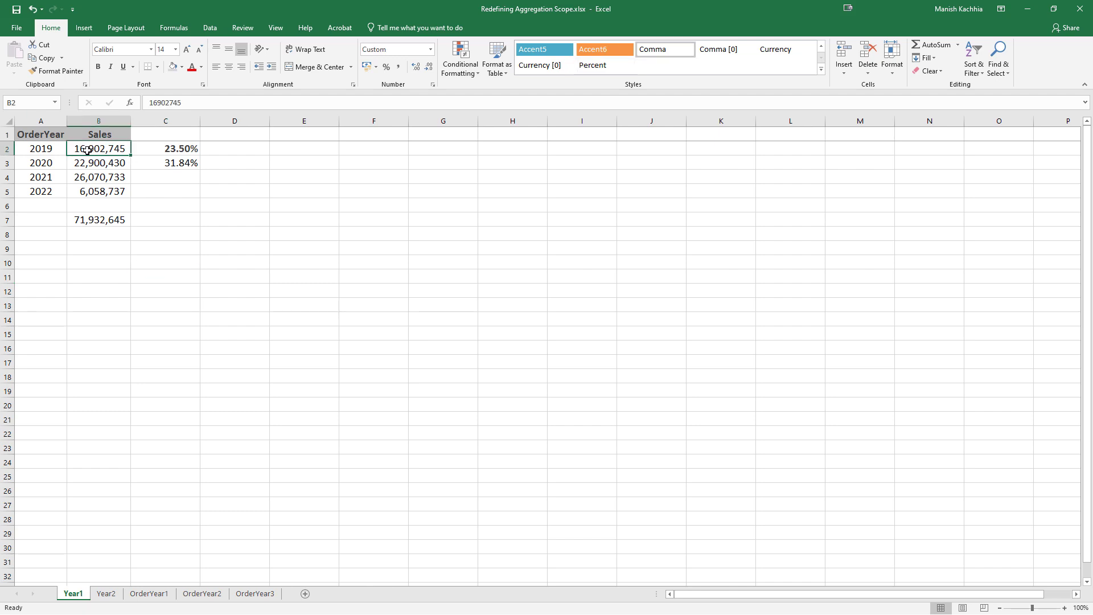
click(106, 226)
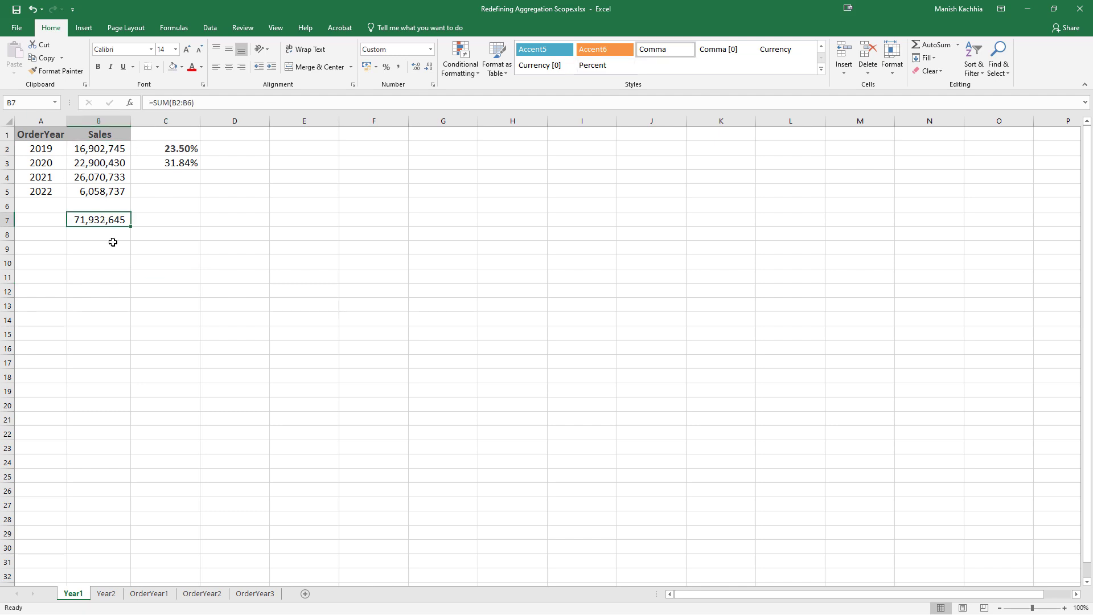
click(107, 594)
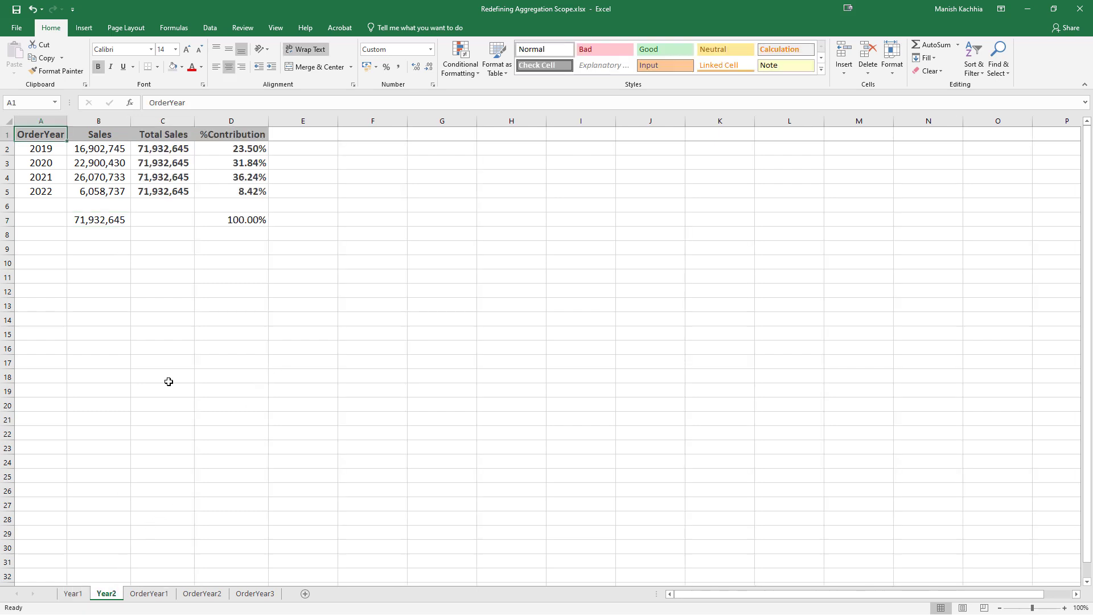
key(Right)
key(Right)
key(Down)
key(shift+Down)
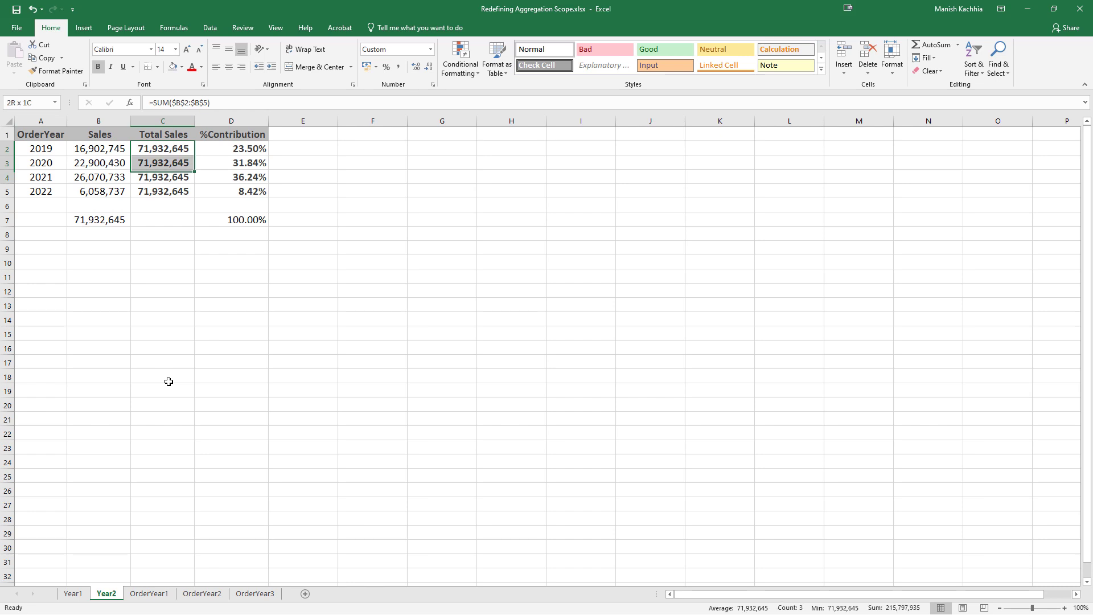
key(shift+Down)
key(shift+Down)
- Examine the 2019 %Contribution formula, the Sales and Total Sales cells it uses, and the %Contribution total in row 7
key(Right)
key(Left)
key(Left)
key(Right)
key(Right)
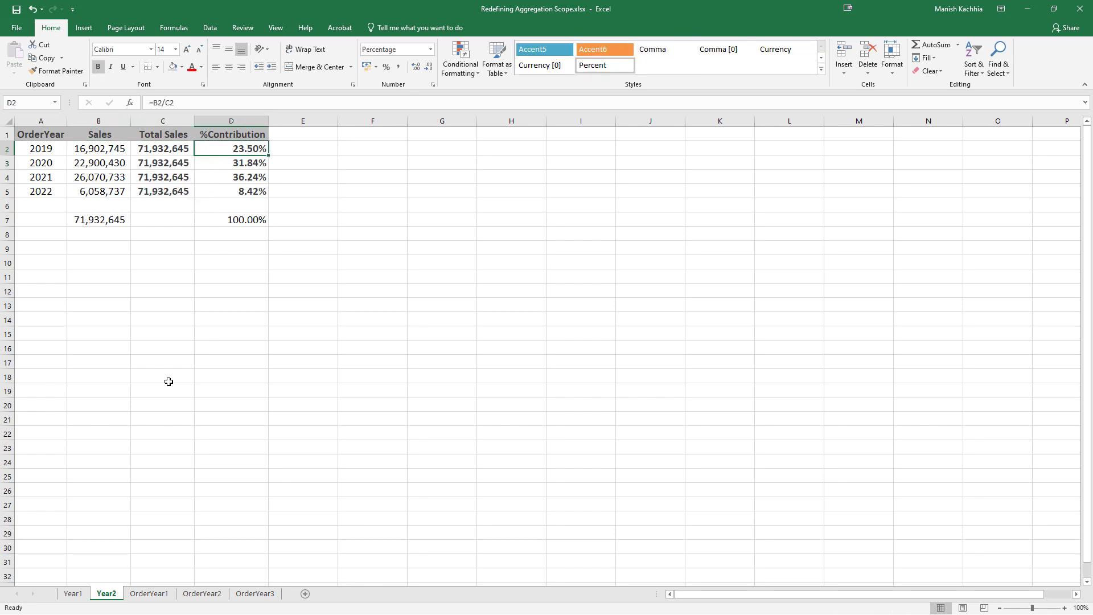
click(94, 149)
click(162, 148)
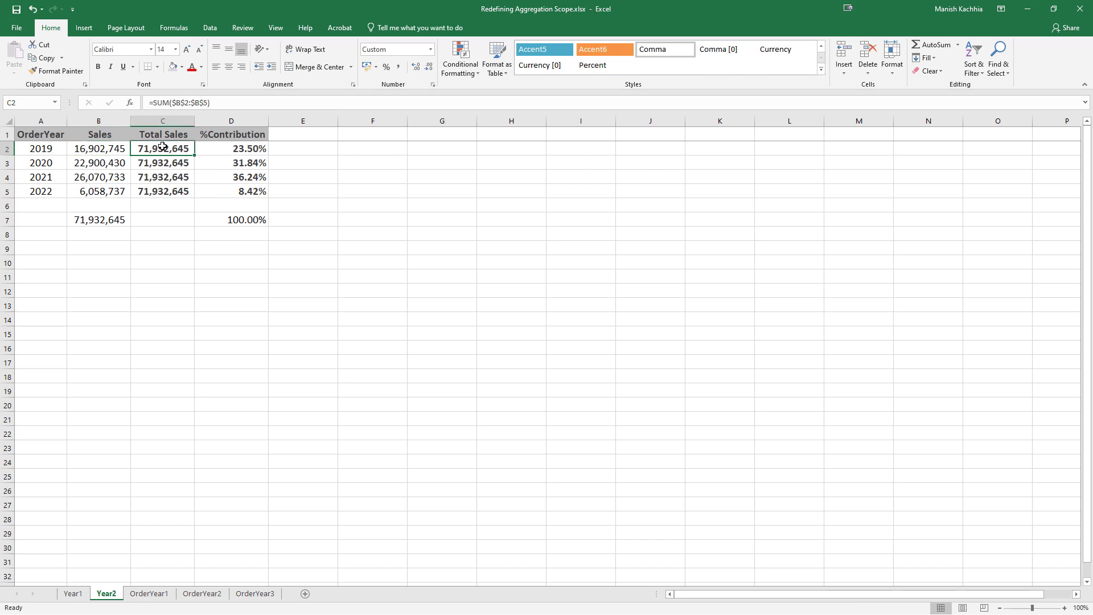
click(230, 220)
drag(239, 148, 240, 192)
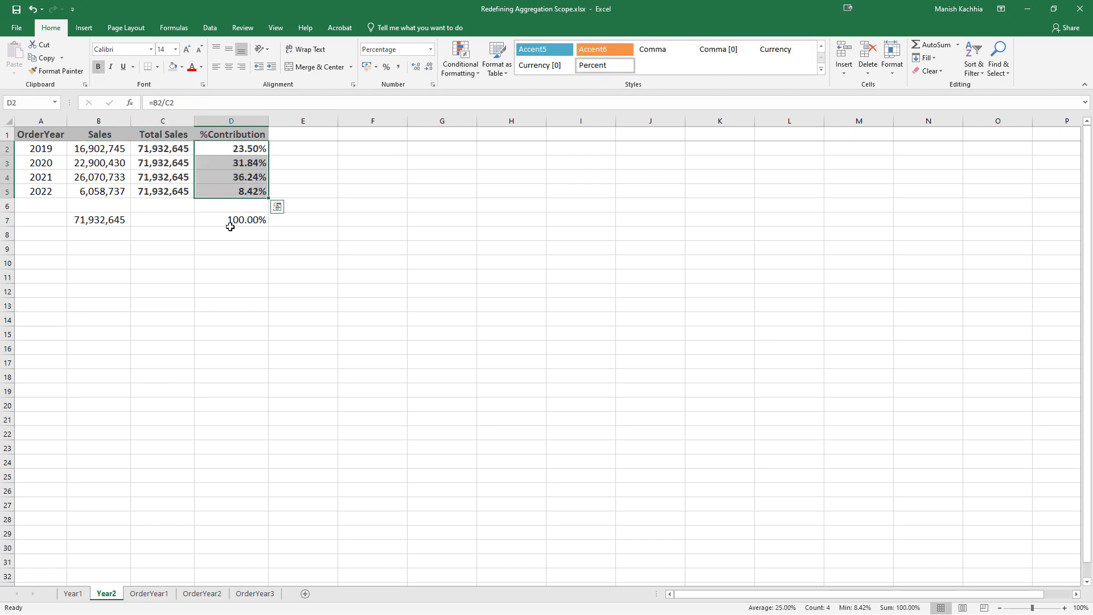
click(231, 222)
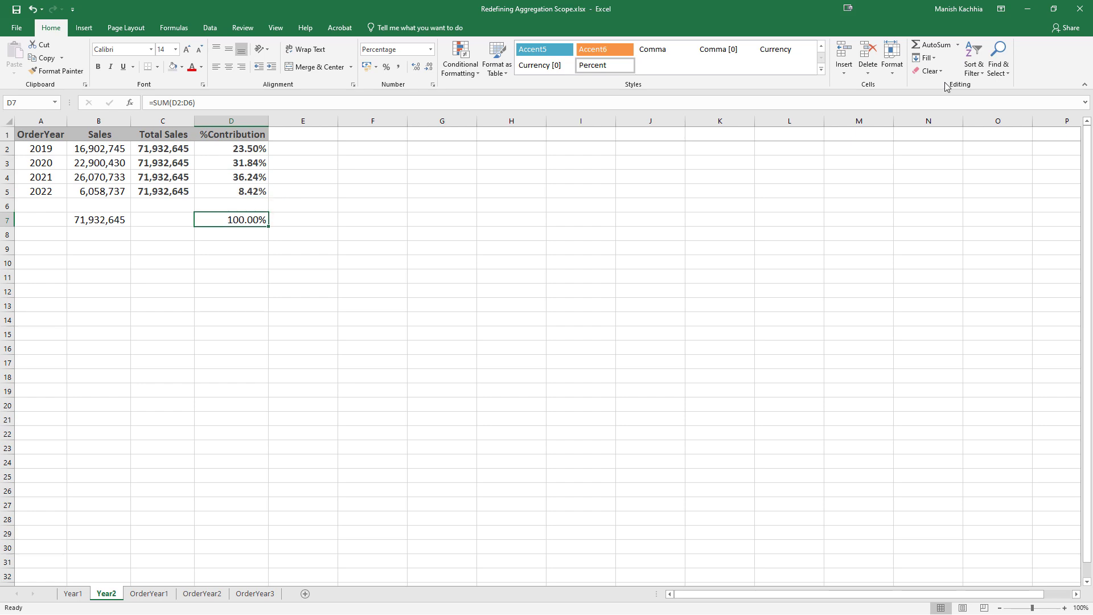
- Switch to Qlik Sense, edit the Year sheet and add the measure column SUM(Total Sales) to the Sales by Year table
click(1028, 9)
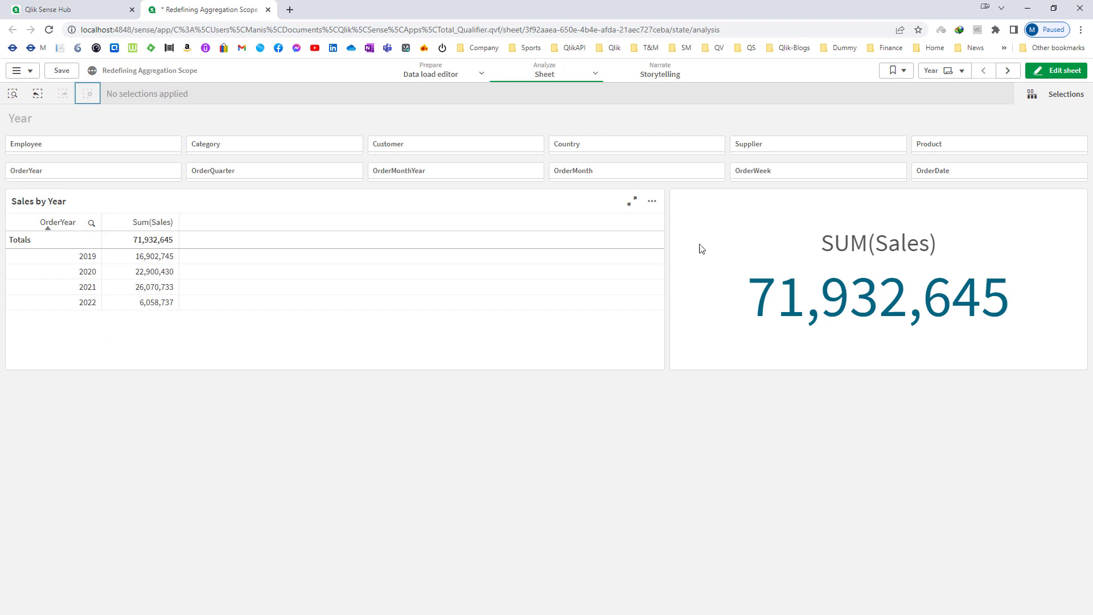
click(1055, 70)
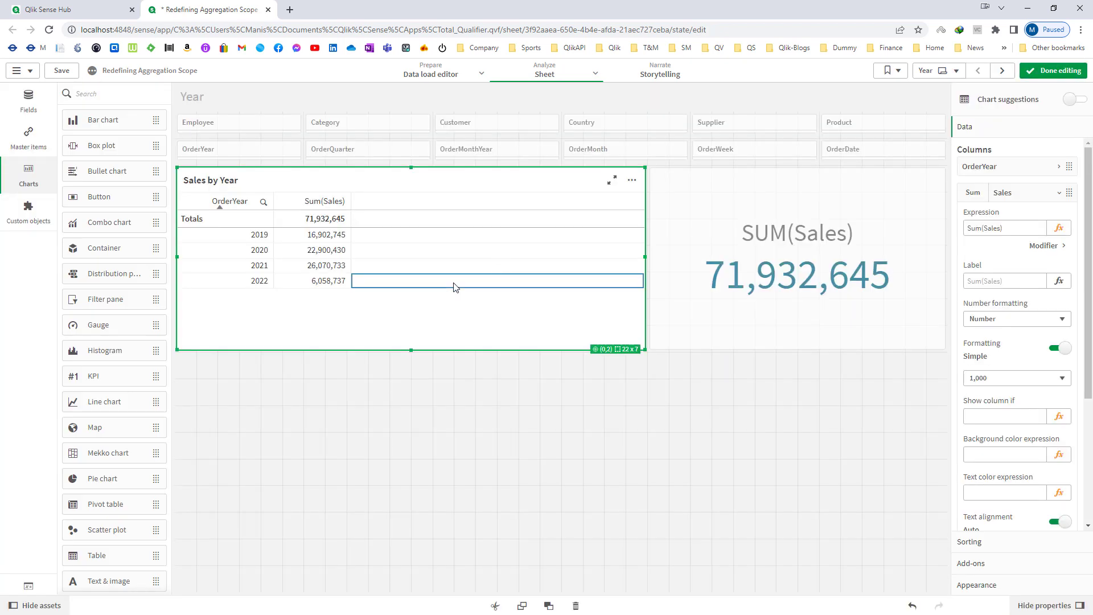
click(1001, 191)
click(996, 218)
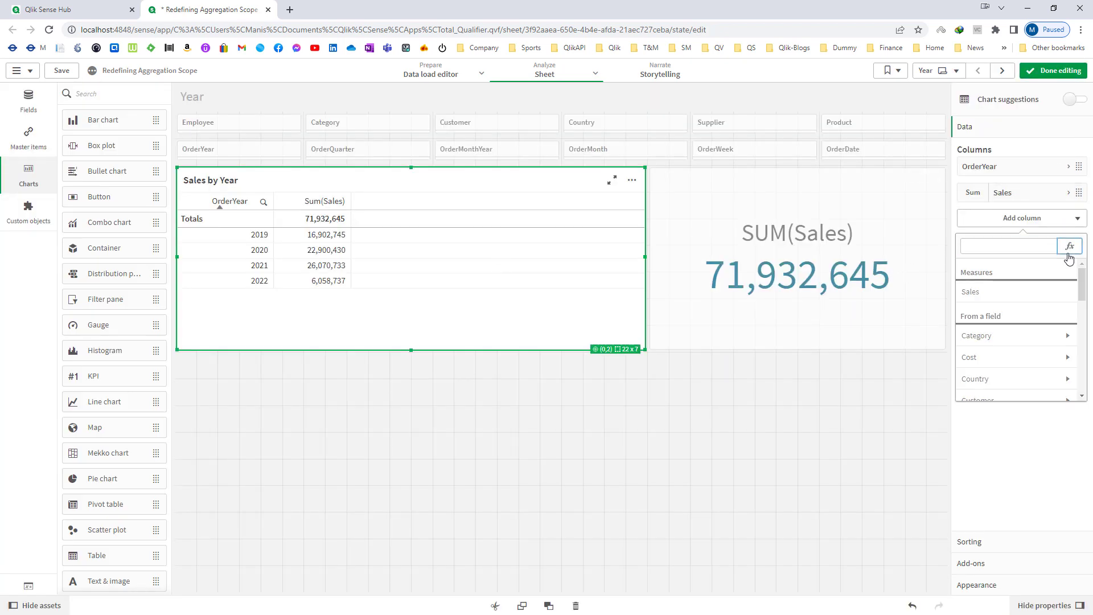
click(1067, 247)
text(SUM()
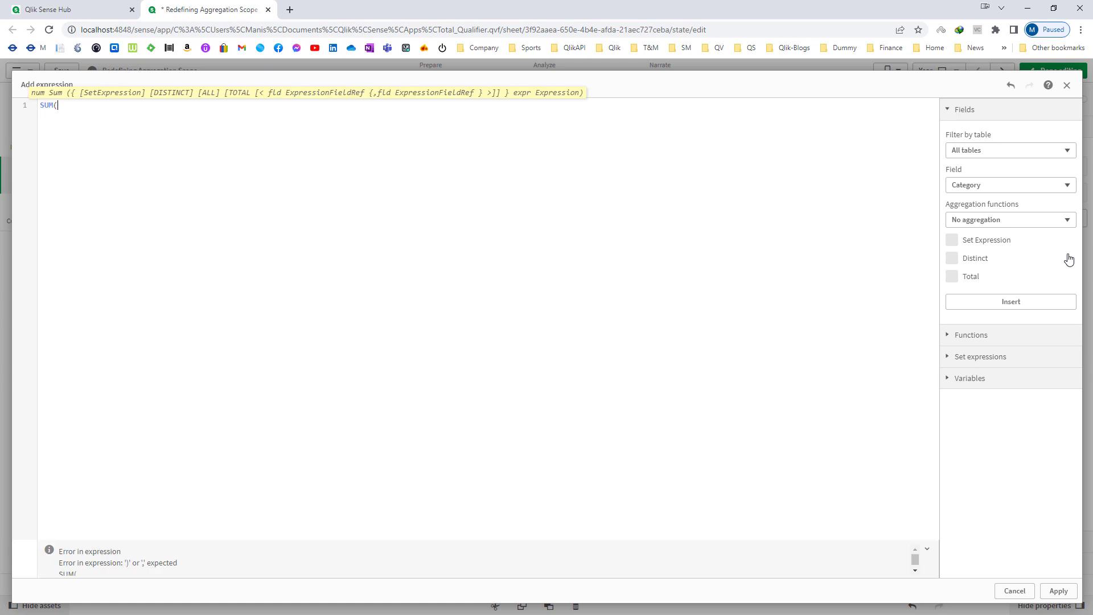
text(Sales))
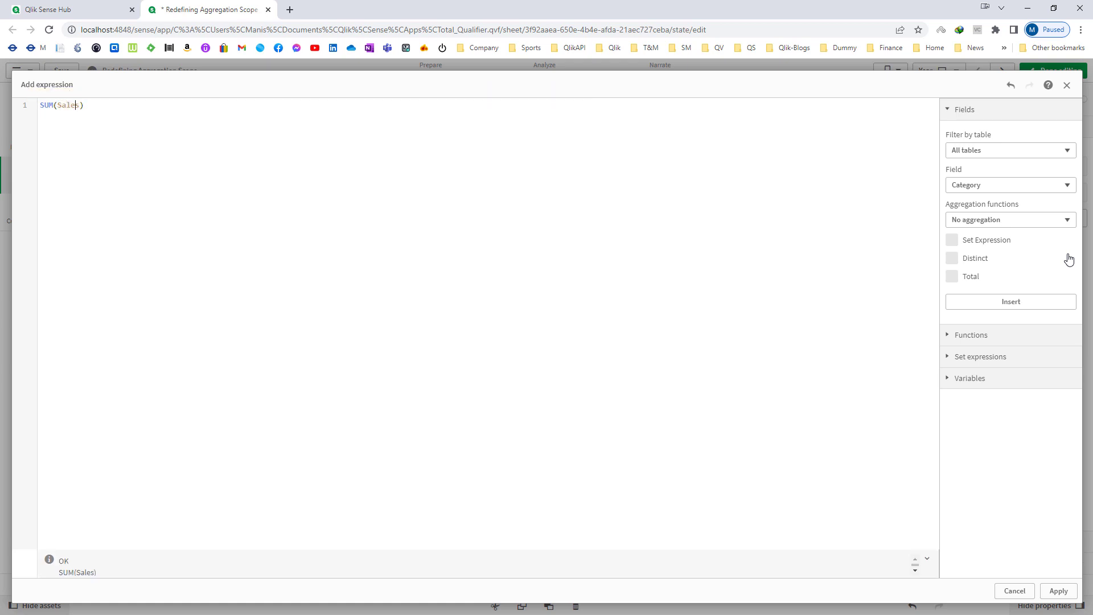
text(Total)
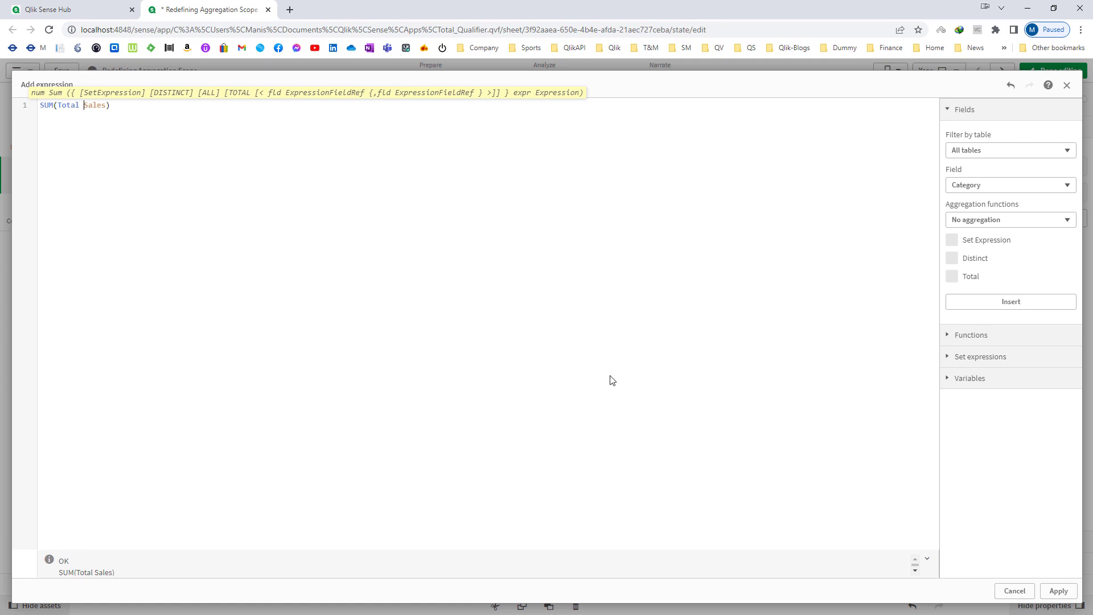
click(1057, 593)
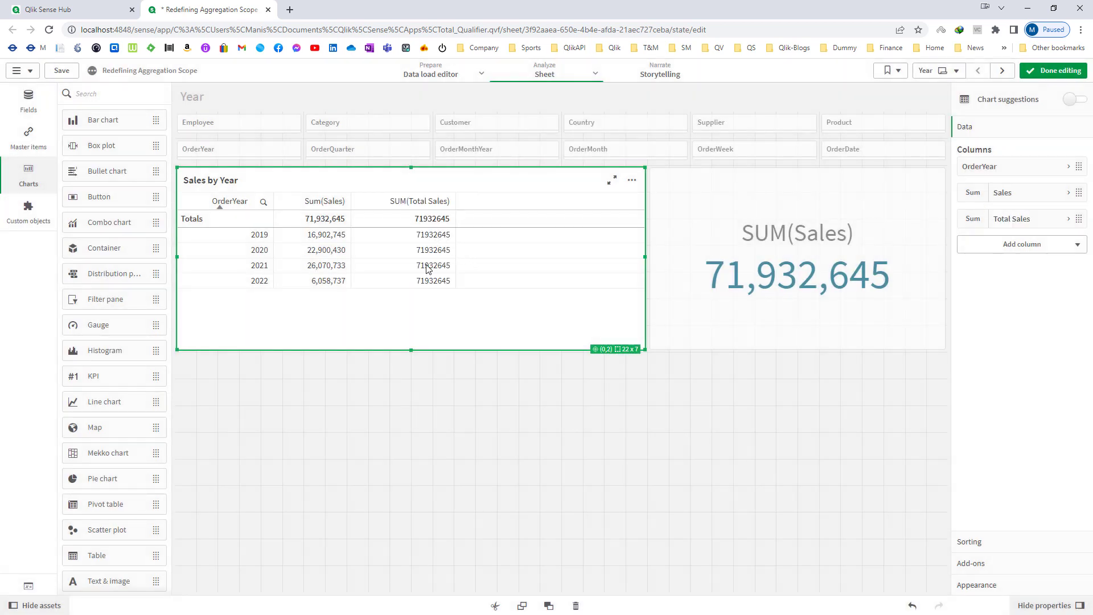
- Set the SUM(Total Sales) column's number formatting to Number with the 1,000 format and finish editing the sheet
click(1017, 220)
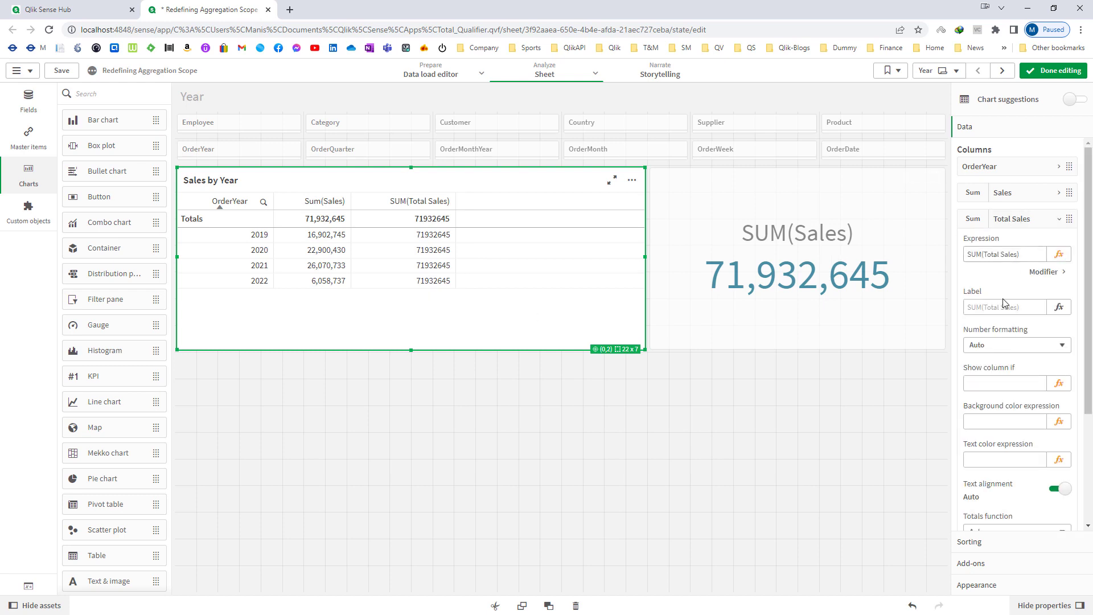
click(991, 348)
click(991, 373)
click(998, 405)
click(998, 420)
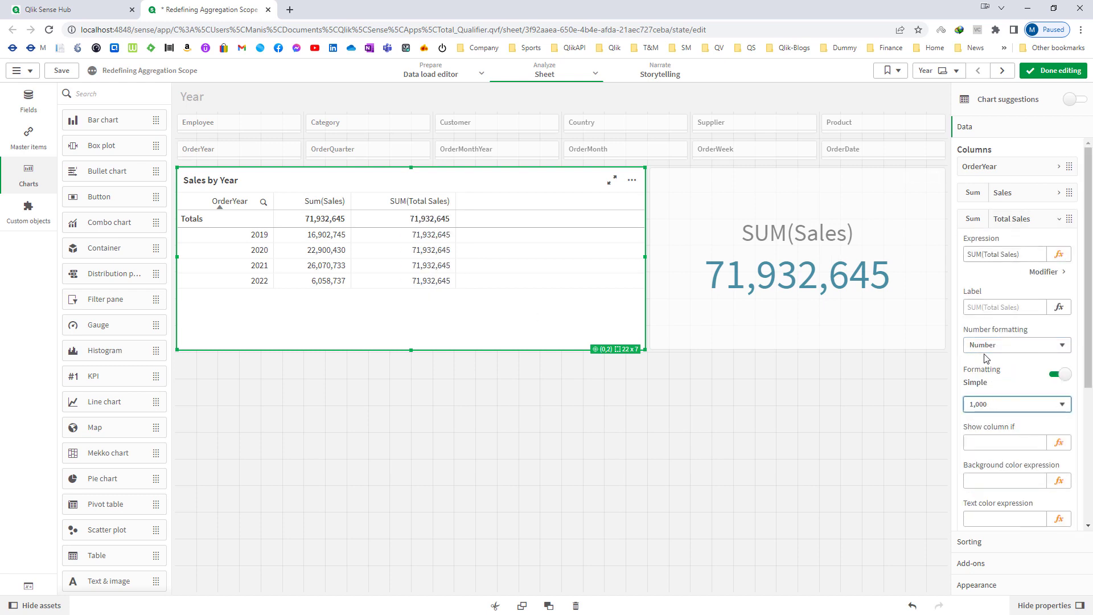
click(1042, 71)
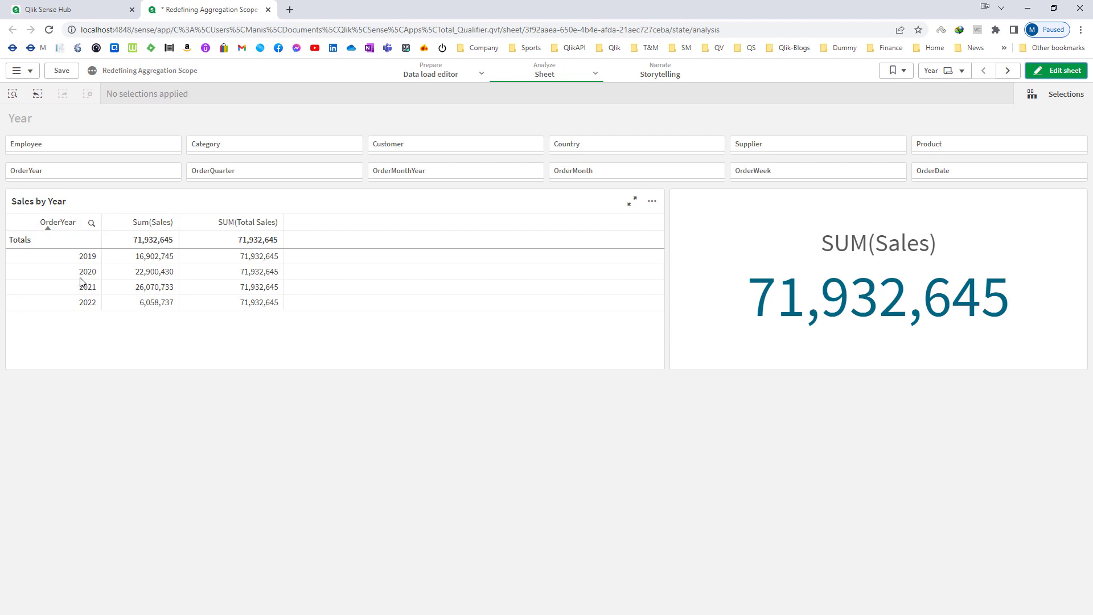
- Select order years 2019 and 2020 in the Sales by Year table to compare both measures, and clear all selections
drag(81, 262, 78, 271)
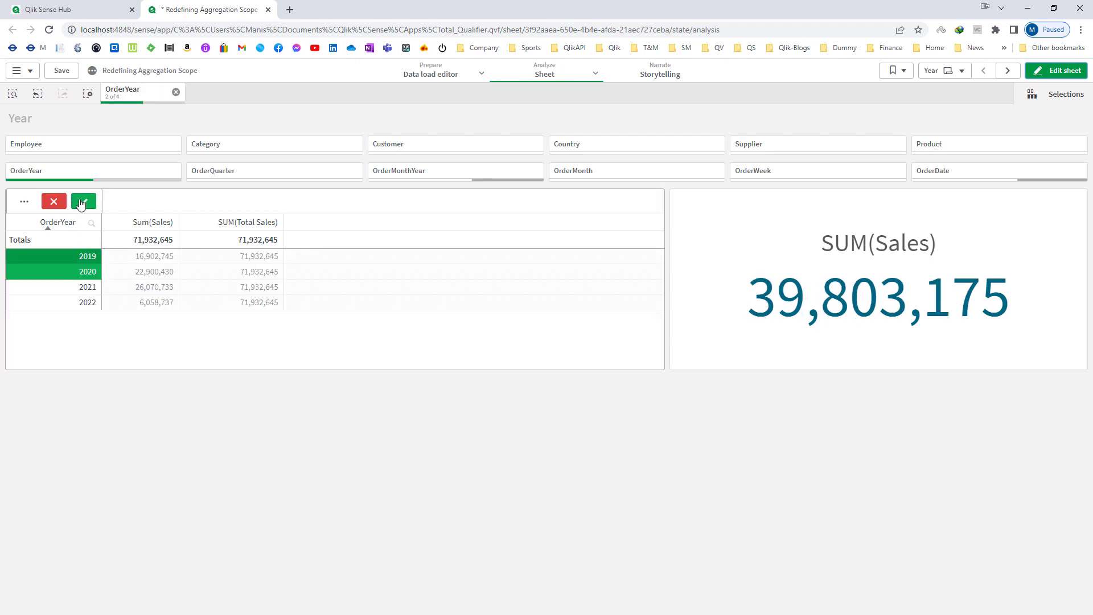
click(90, 300)
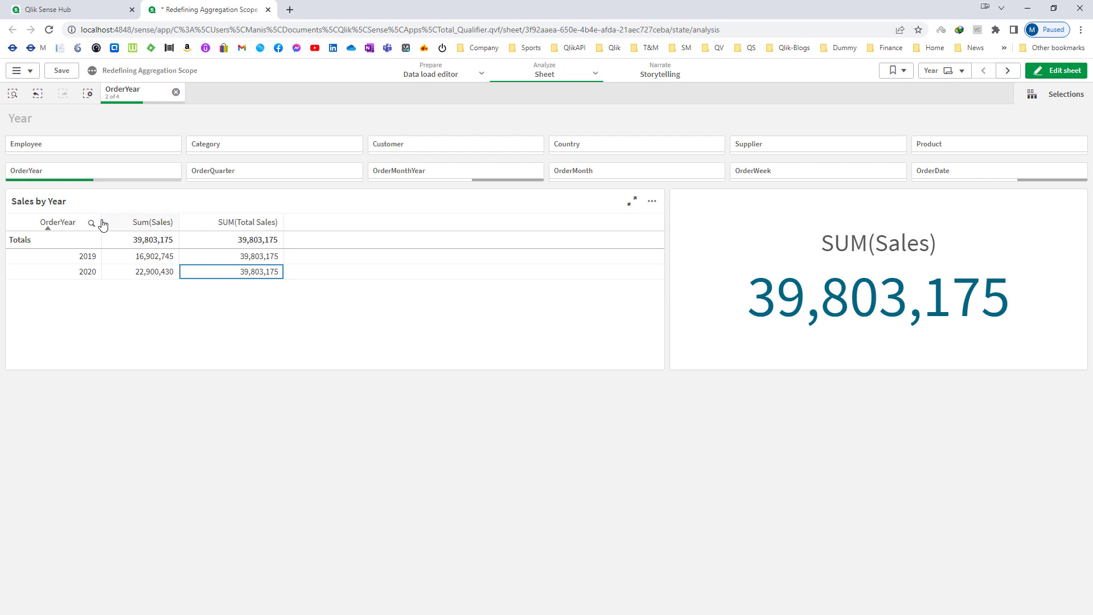
click(89, 95)
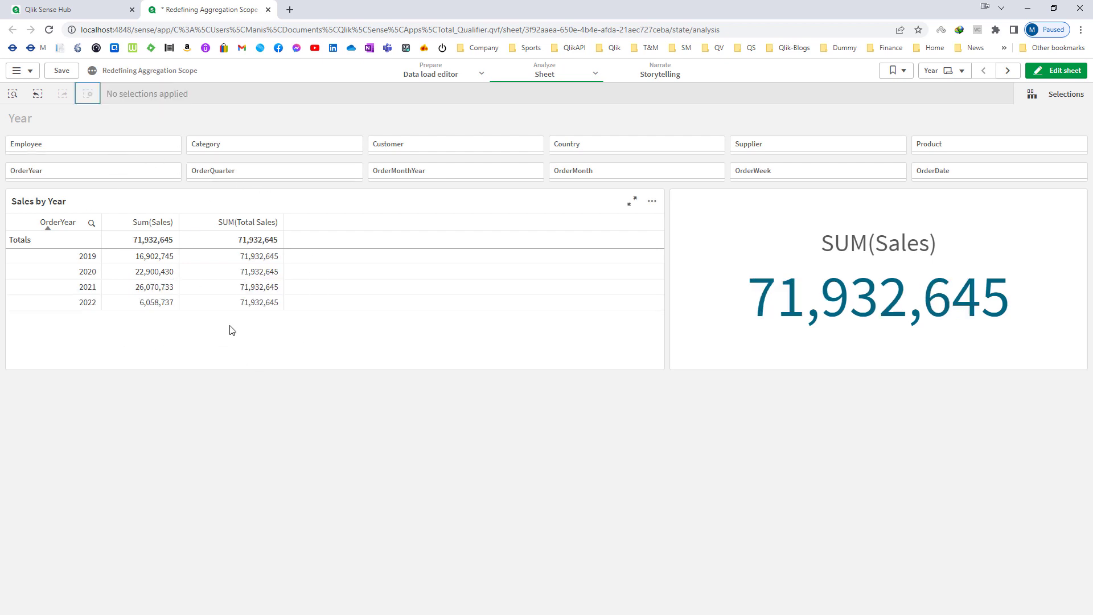
- Edit the sheet and add the measure column SUM(Sales)/SUM(Total Sales) to the Sales by Year table
click(1056, 70)
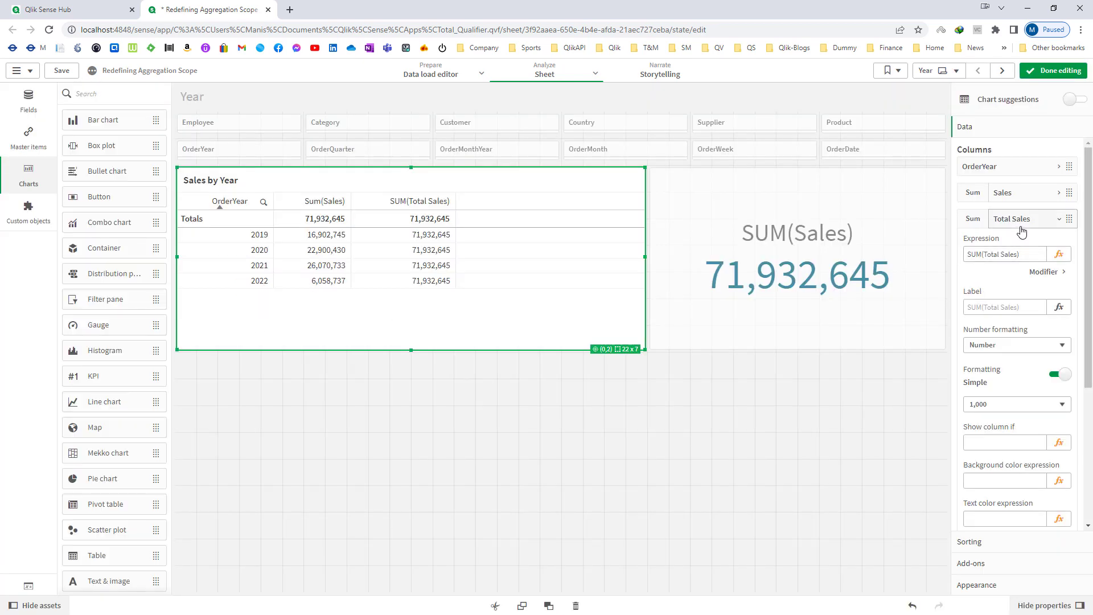
click(1019, 220)
click(1021, 244)
click(1002, 297)
click(1075, 280)
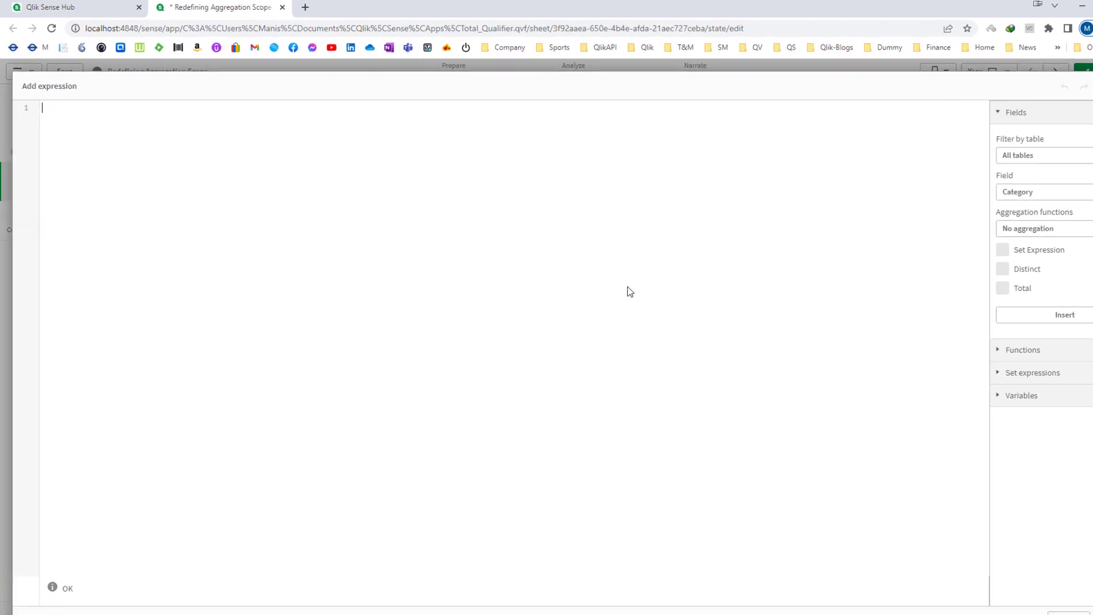
text(SUM(Sales)
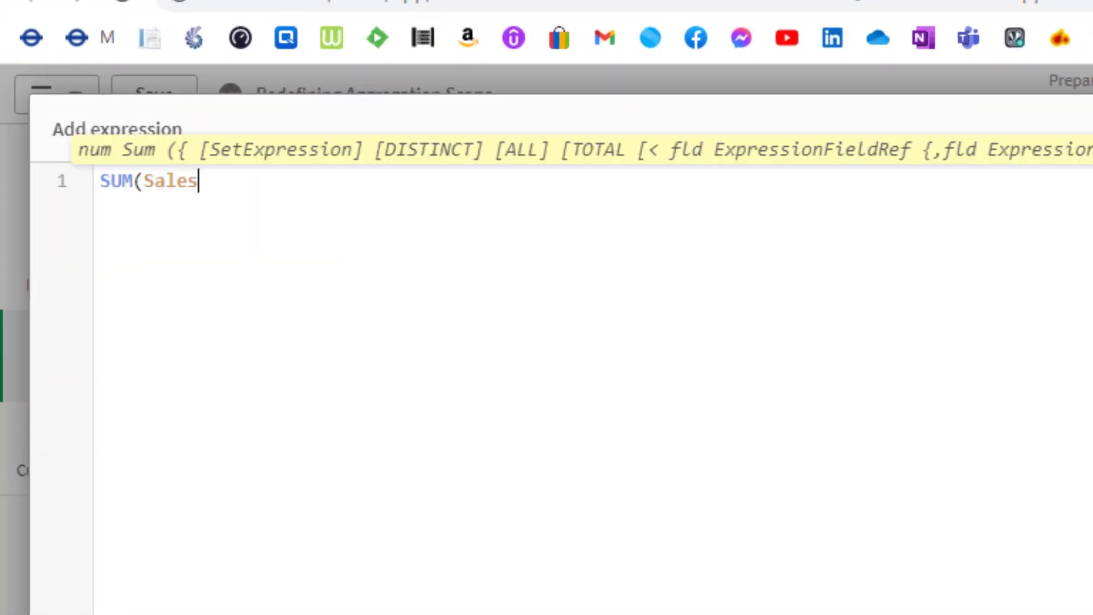
text()/SUM(Total Sales)
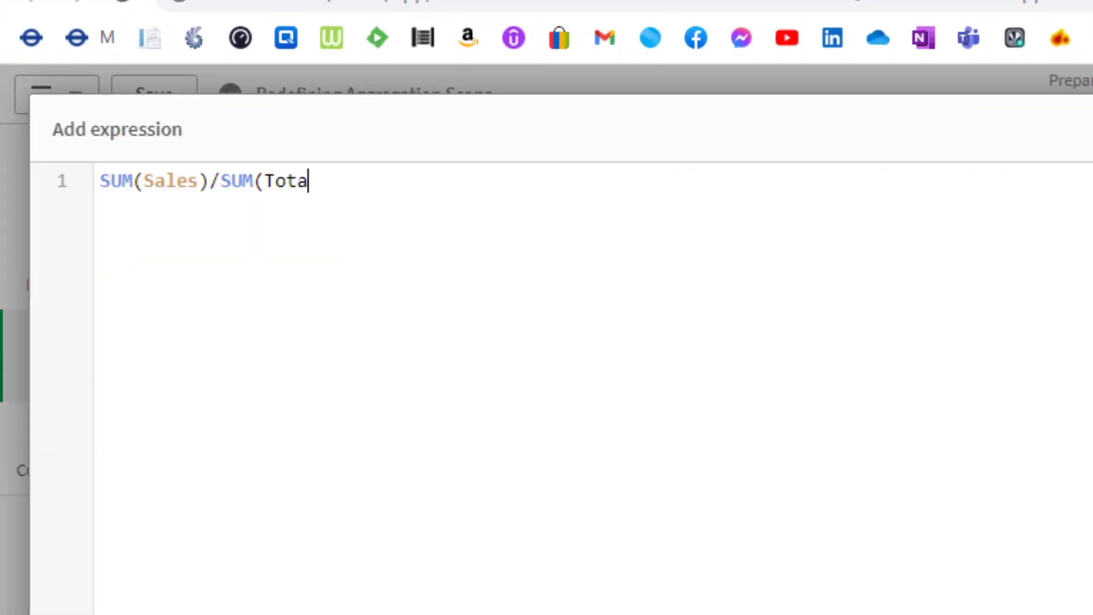
text())
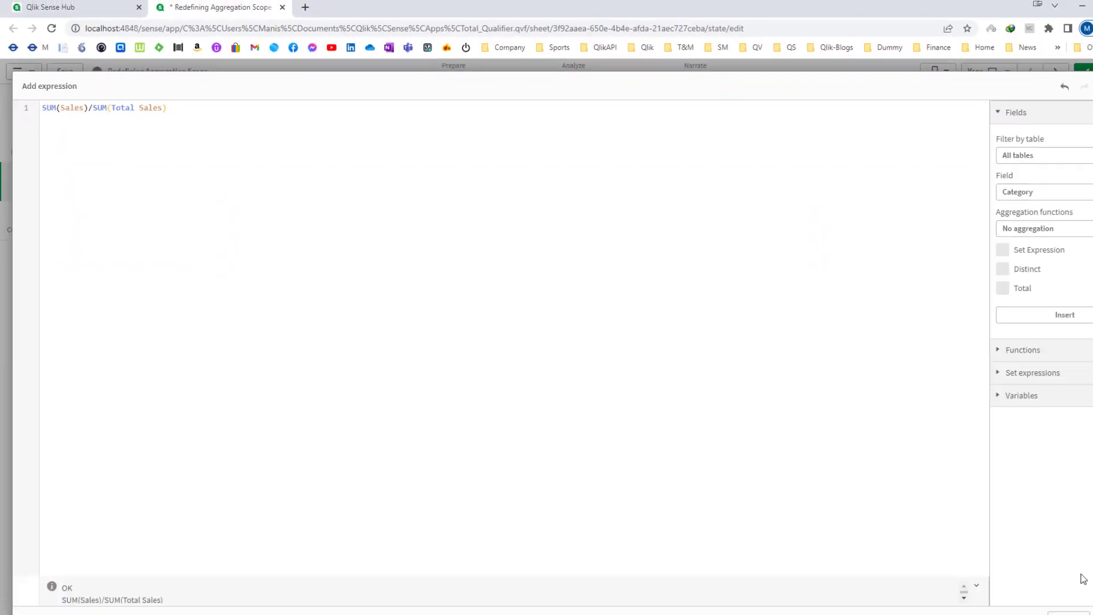
click(1057, 588)
- Set the SUM(Sales)/SUM(Total Sales) column's number formatting to Number with the 12.34% format and finish editing the sheet
click(1007, 244)
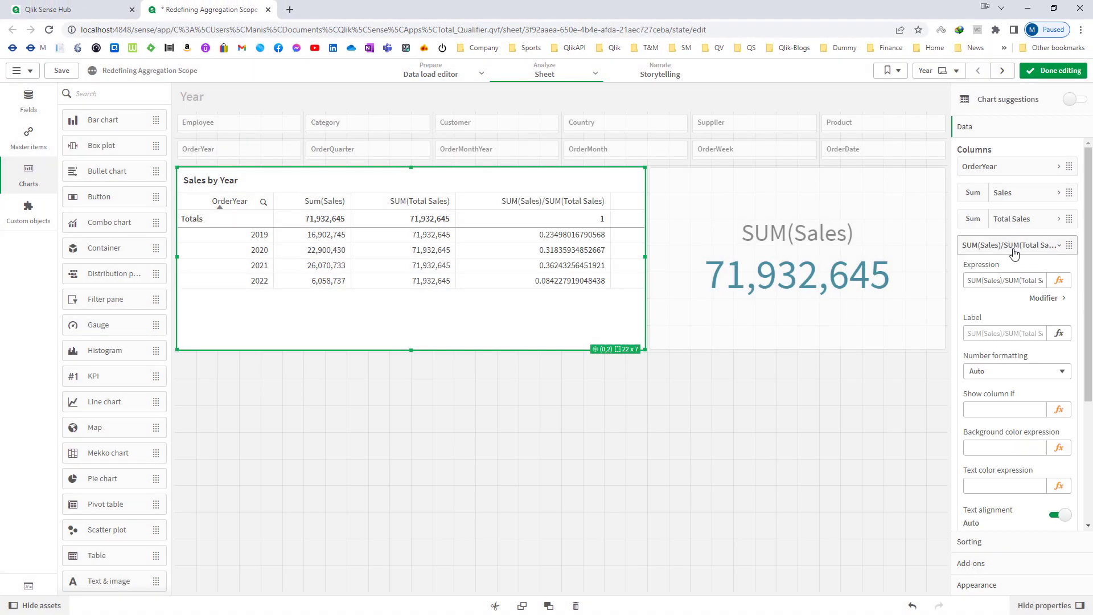
click(1002, 371)
click(994, 396)
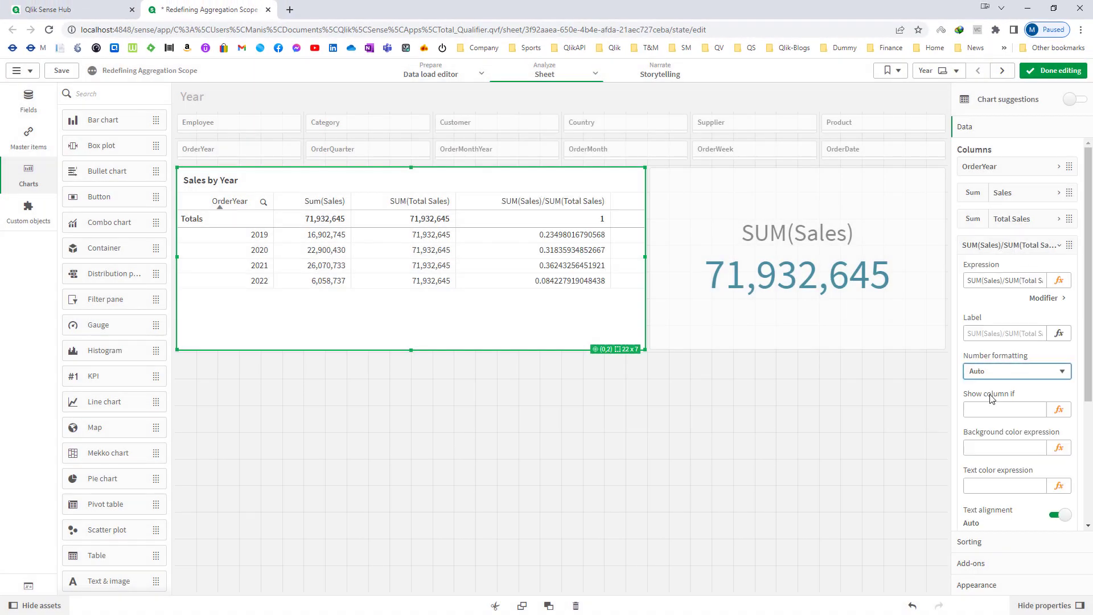
click(998, 431)
click(982, 495)
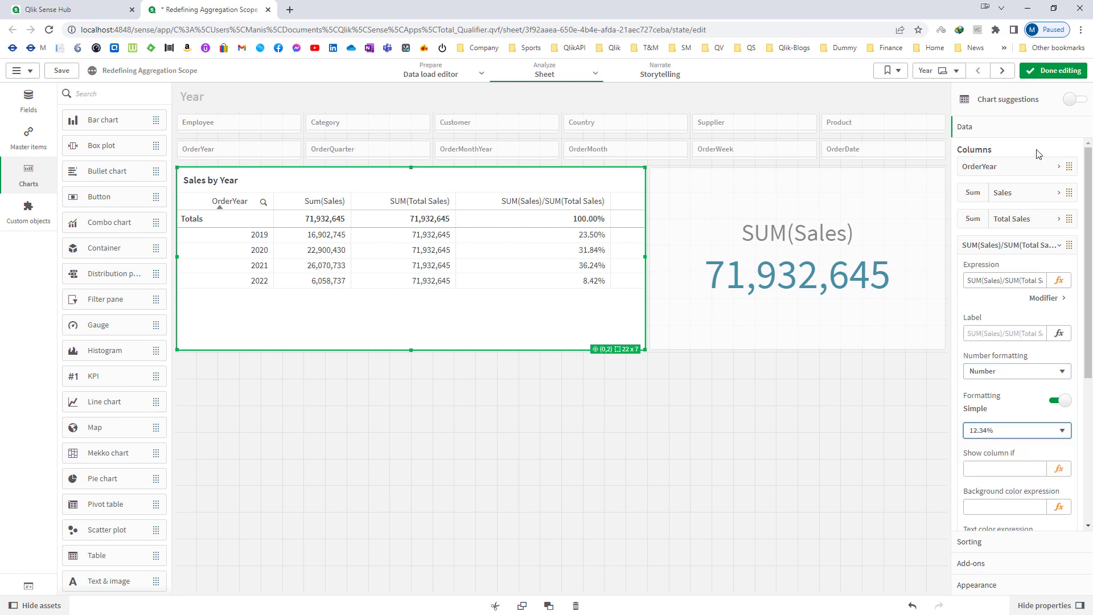
click(1053, 70)
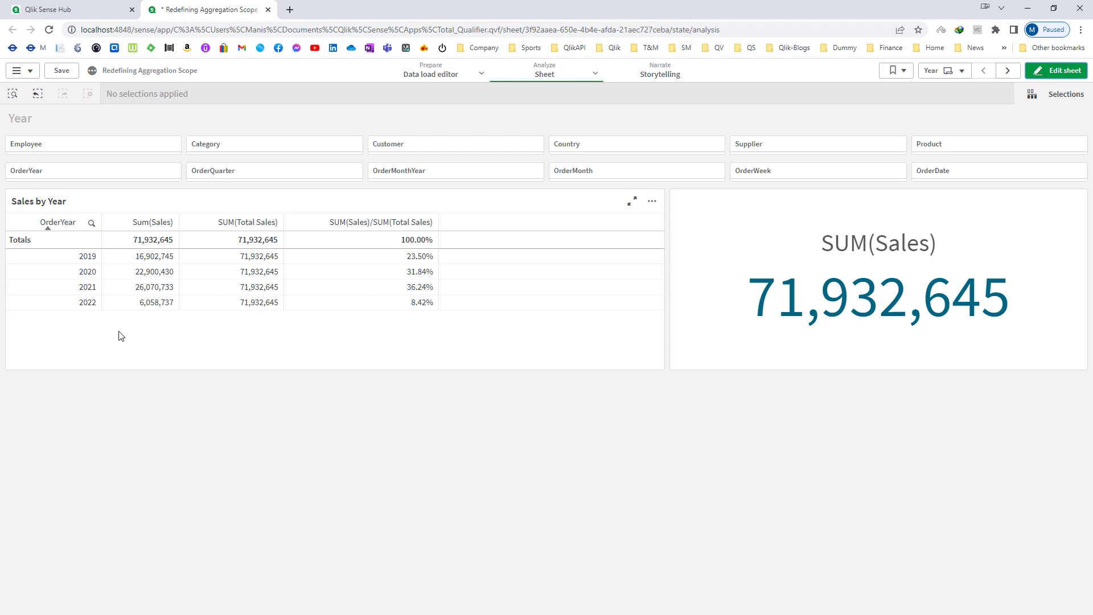
- Edit the QuarterYear sheet, unlinking the quarterly table's Sales column from its master measure and clearing its label
click(1006, 73)
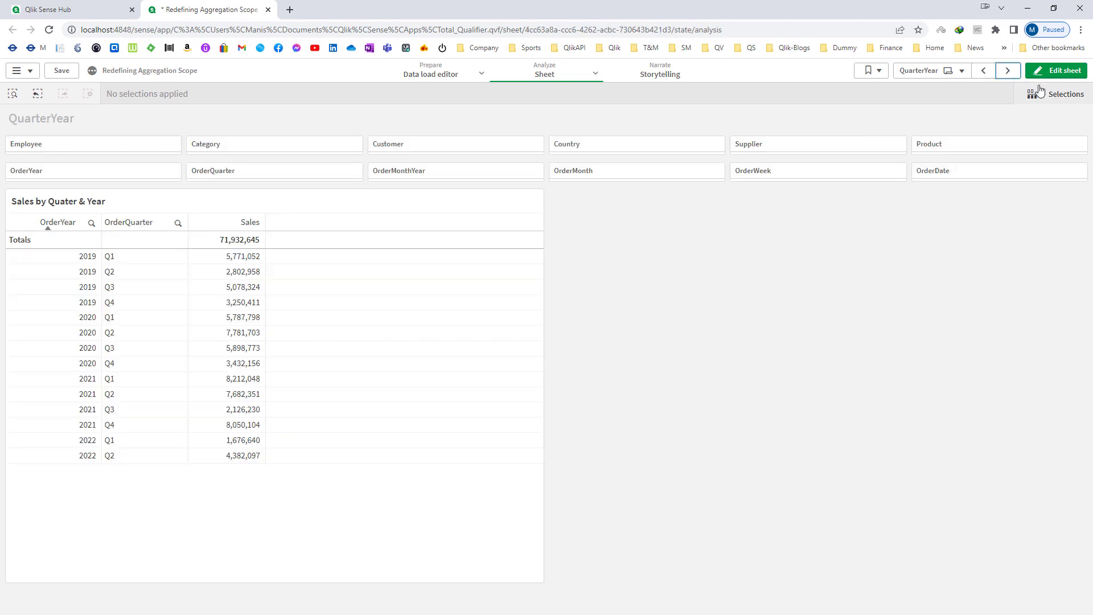
click(1053, 70)
click(488, 344)
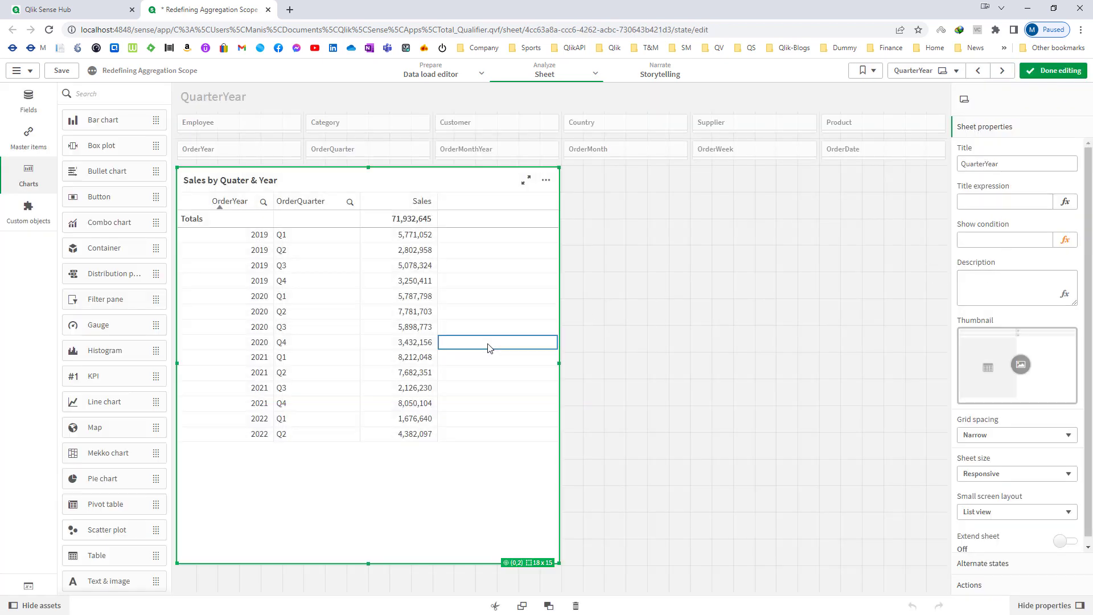
click(1019, 250)
click(1023, 219)
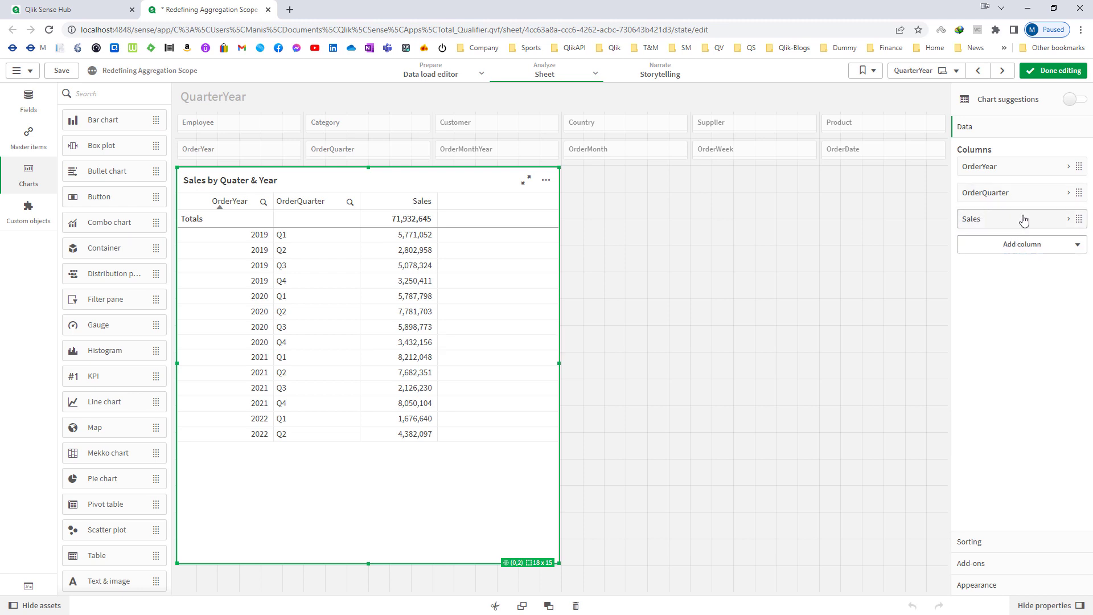
click(1062, 254)
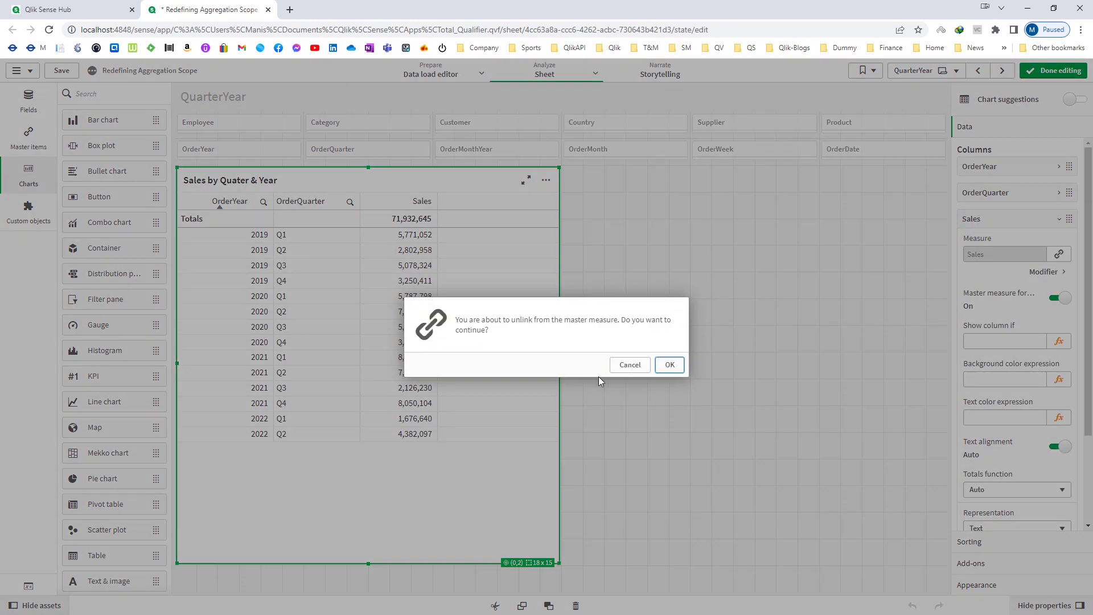
click(668, 363)
double_click(991, 306)
key(BackSpace)
click(1012, 222)
- Add the measure column SUM(Total Sales) to the Sales by Quater & Year table
click(1012, 240)
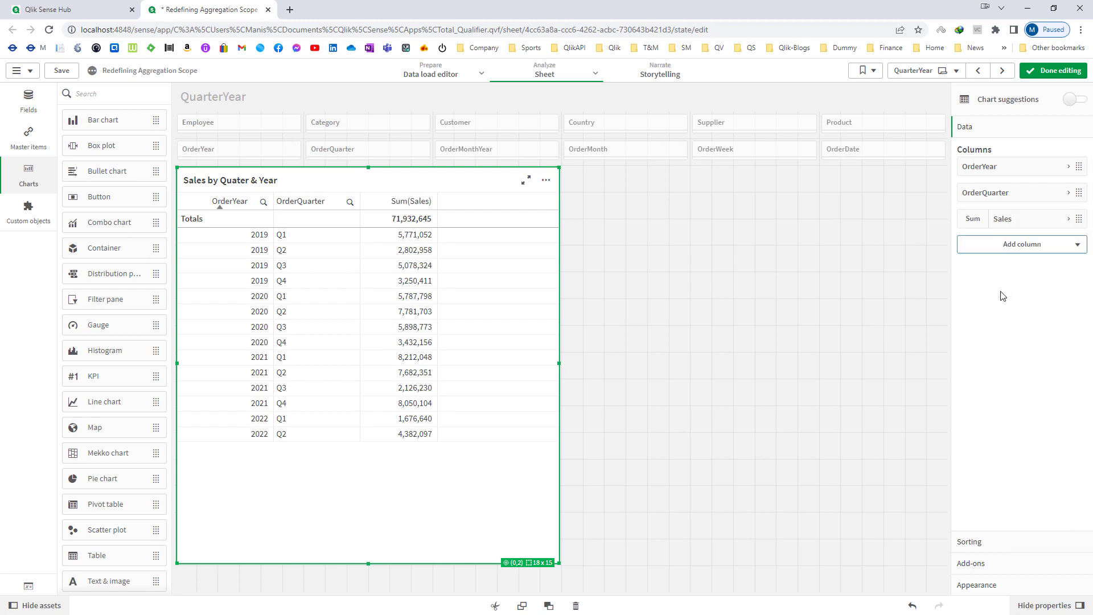
click(1001, 300)
text(SUM(Total Sales)
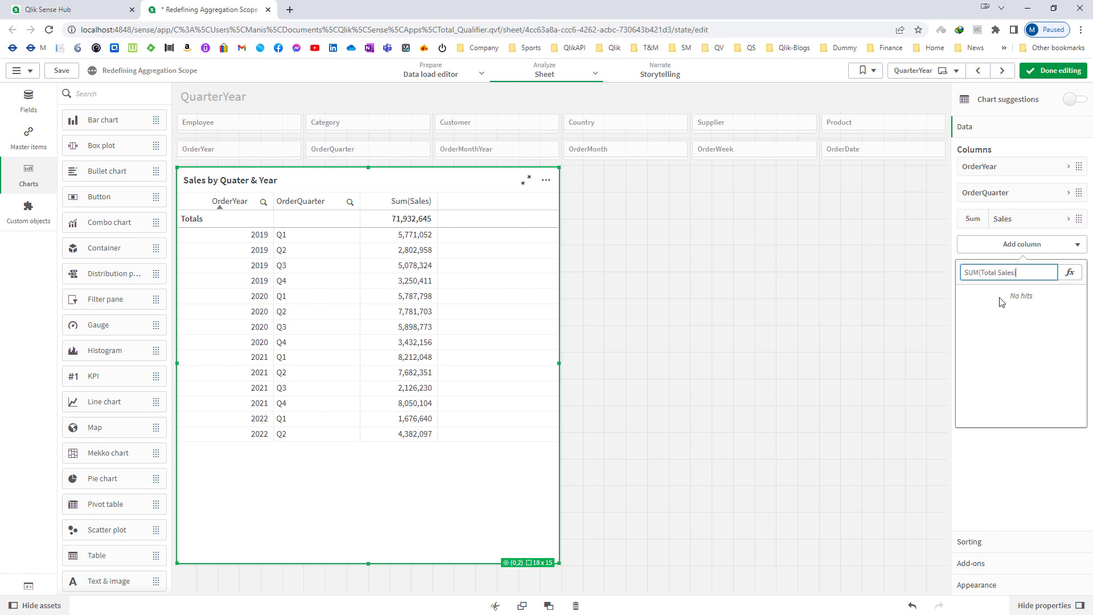
key(Return)
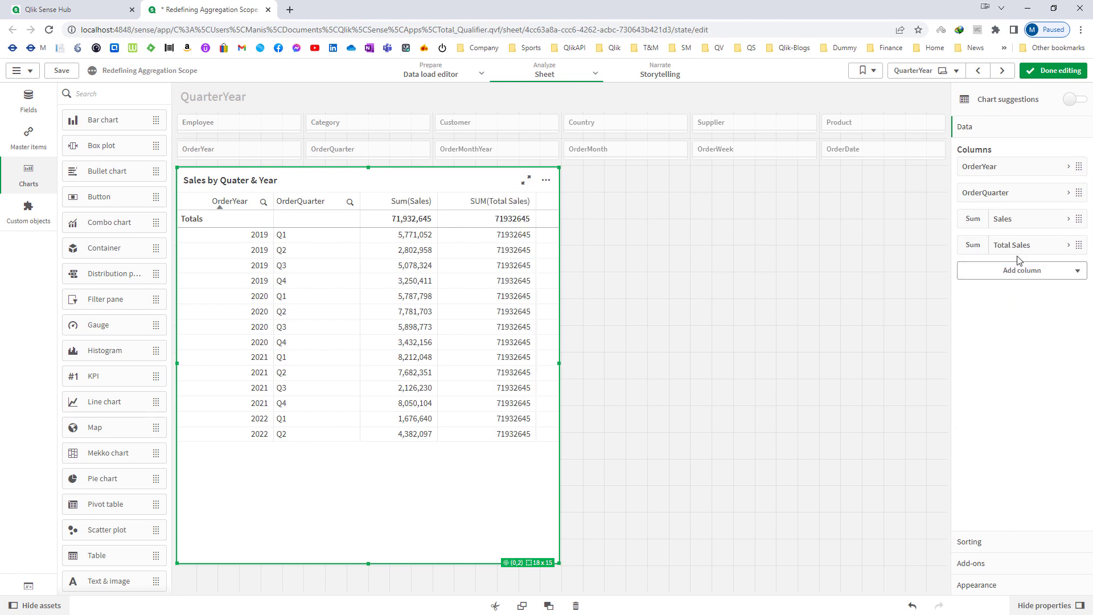
- Set the quarterly table's SUM(Total Sales) column to Number formatting with the 1,000 format
click(986, 249)
click(1004, 372)
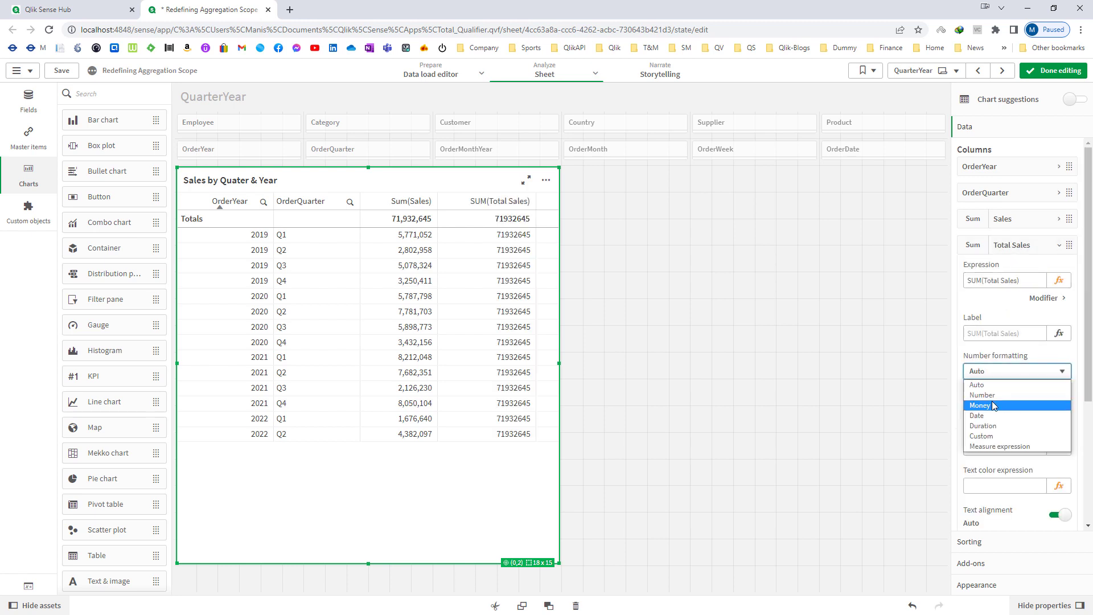
click(994, 398)
click(994, 431)
click(978, 445)
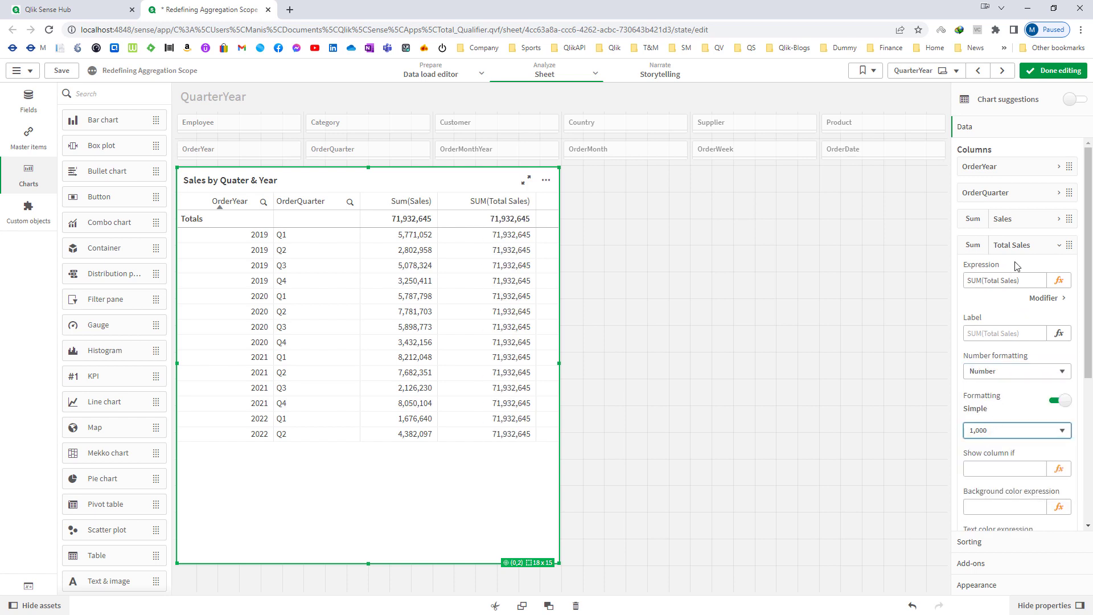
click(1011, 245)
- Add a measure column with the expression SUM(Sales)/SUM(Total Sales) to the Sales by Quater & Year table
click(1016, 274)
click(1008, 327)
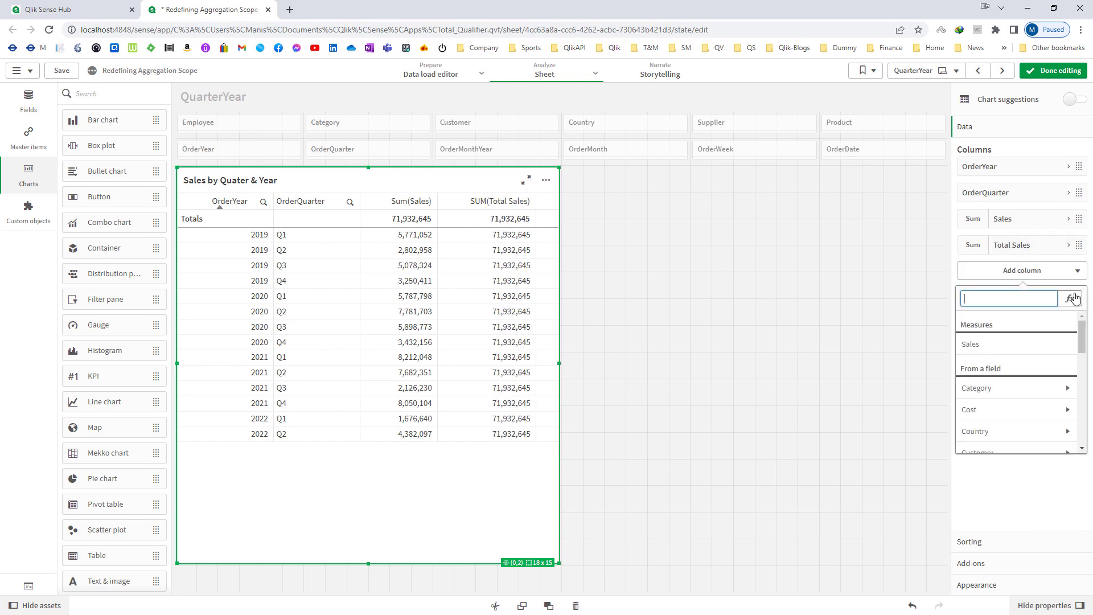
click(1071, 296)
text(SUM(Sales)
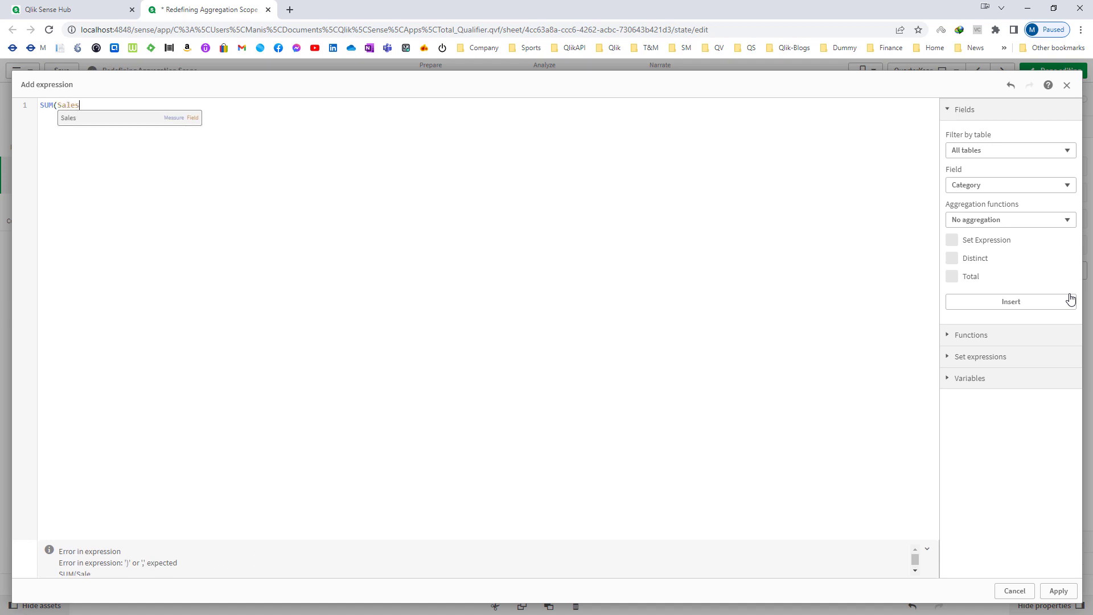
text()/SUM(To)
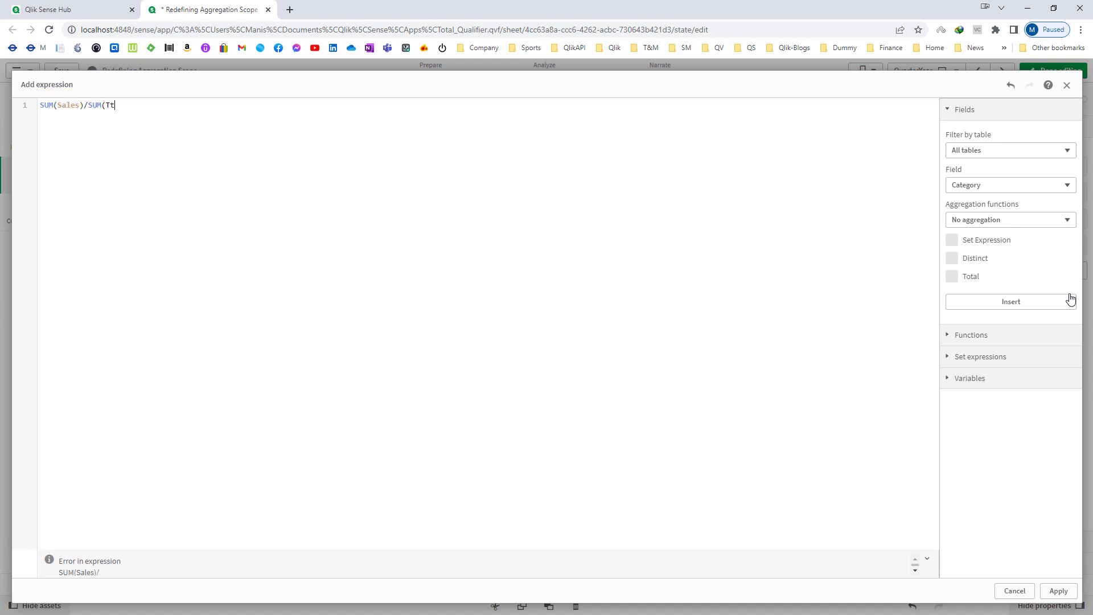
text(tal Sales))
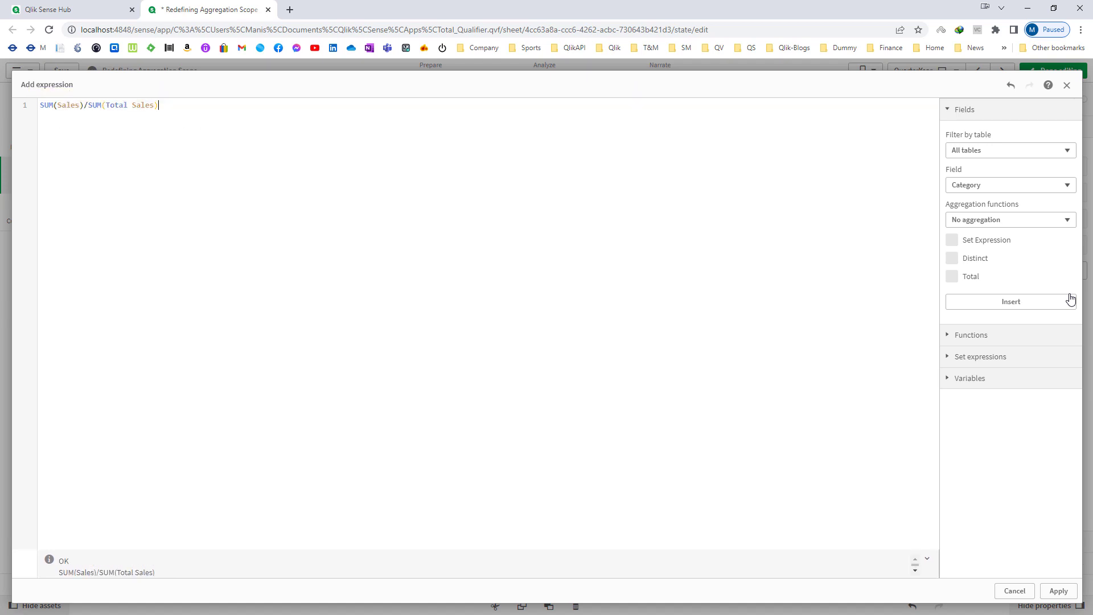
click(1058, 591)
- Format the quarterly table's SUM(Sales)/SUM(Total Sales) column as Number with the 12.34% format and finish editing the sheet
click(1025, 272)
click(1007, 398)
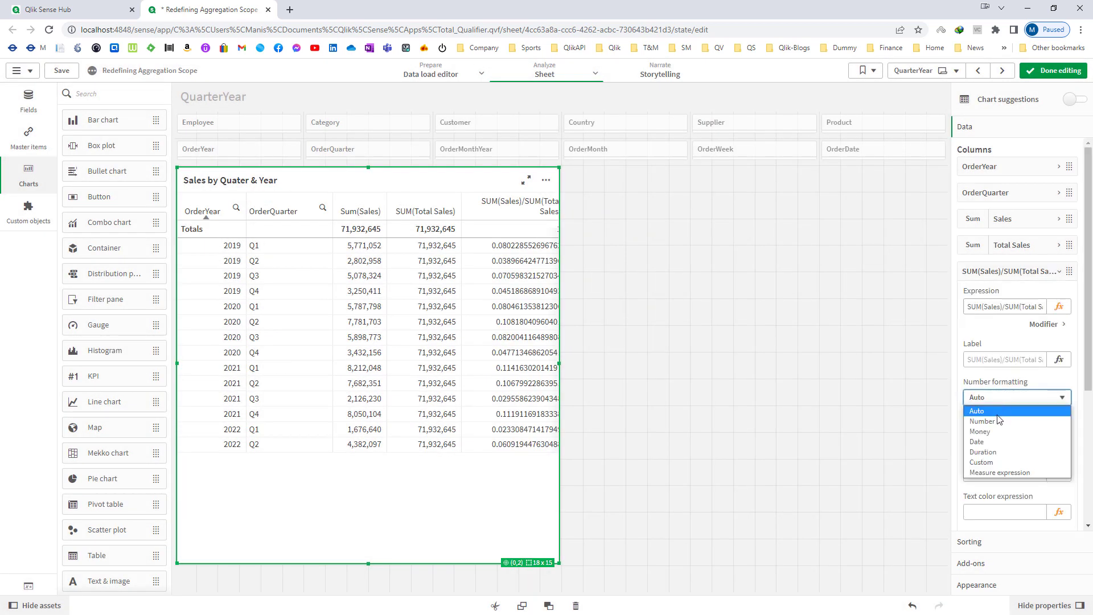
click(997, 420)
click(1000, 457)
click(988, 521)
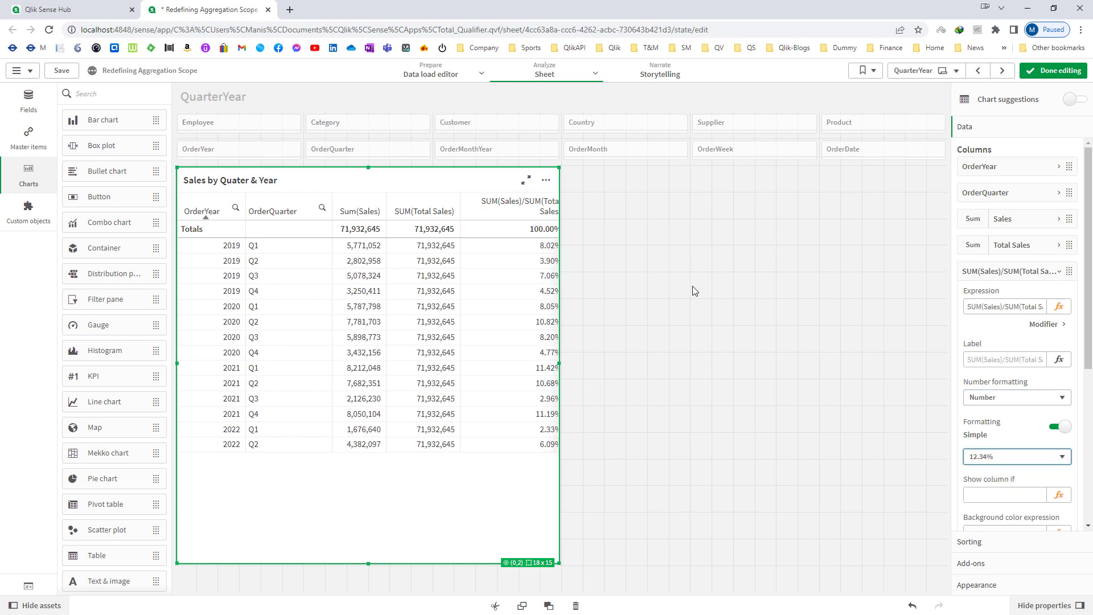
click(1016, 76)
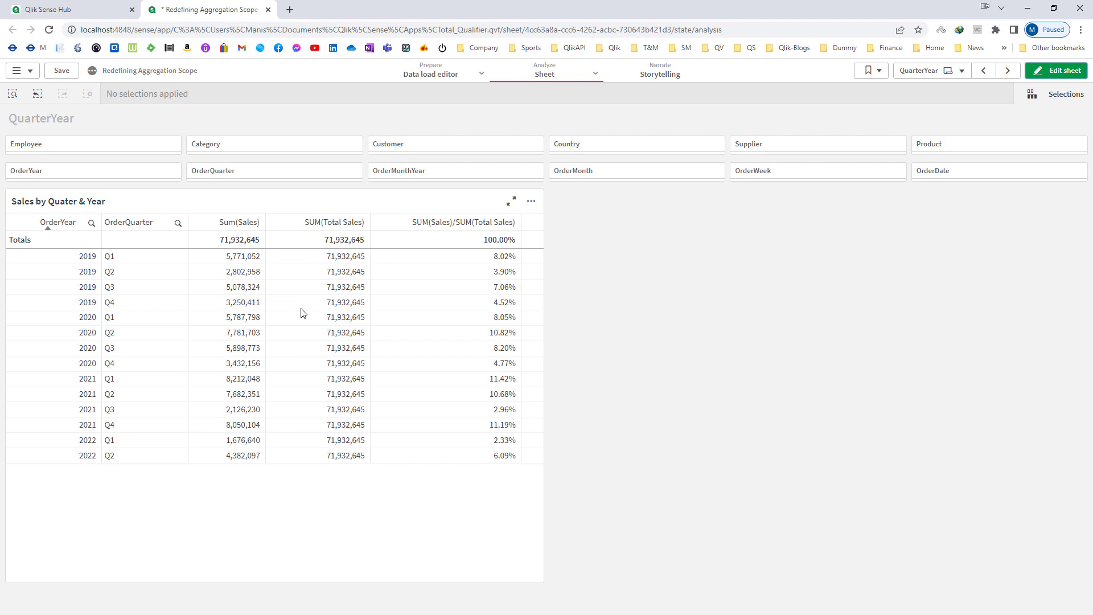
- Switch to the Excel workbook and review quarterly sales on OrderYear1 and the Total Sales and % Contribution (Overall) columns on OrderYear2
key(alt+Tab)
drag(16, 136, 171, 333)
click(234, 332)
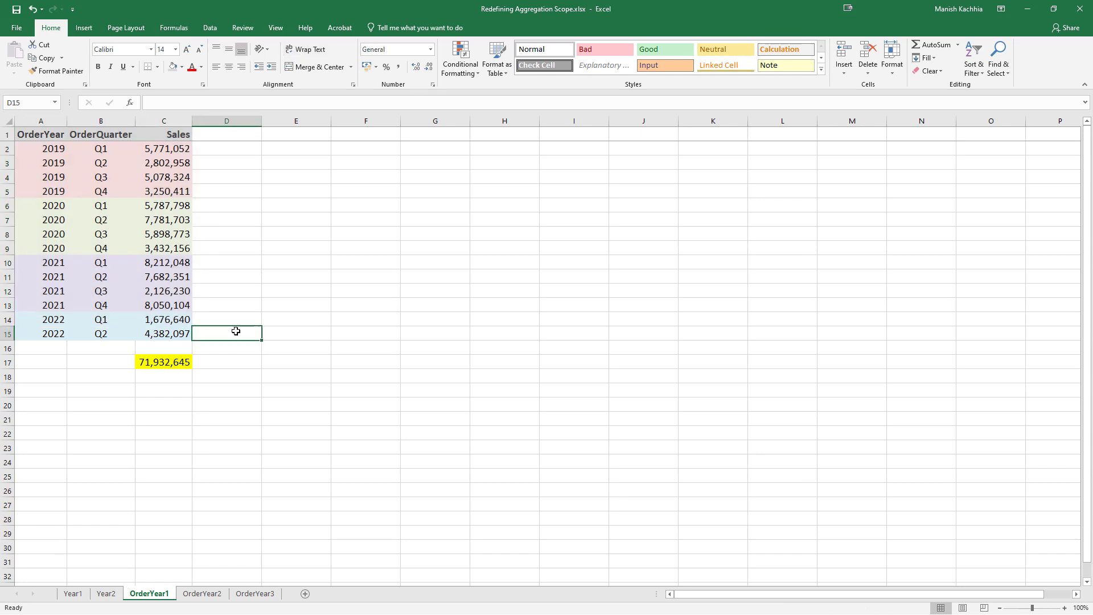
click(203, 594)
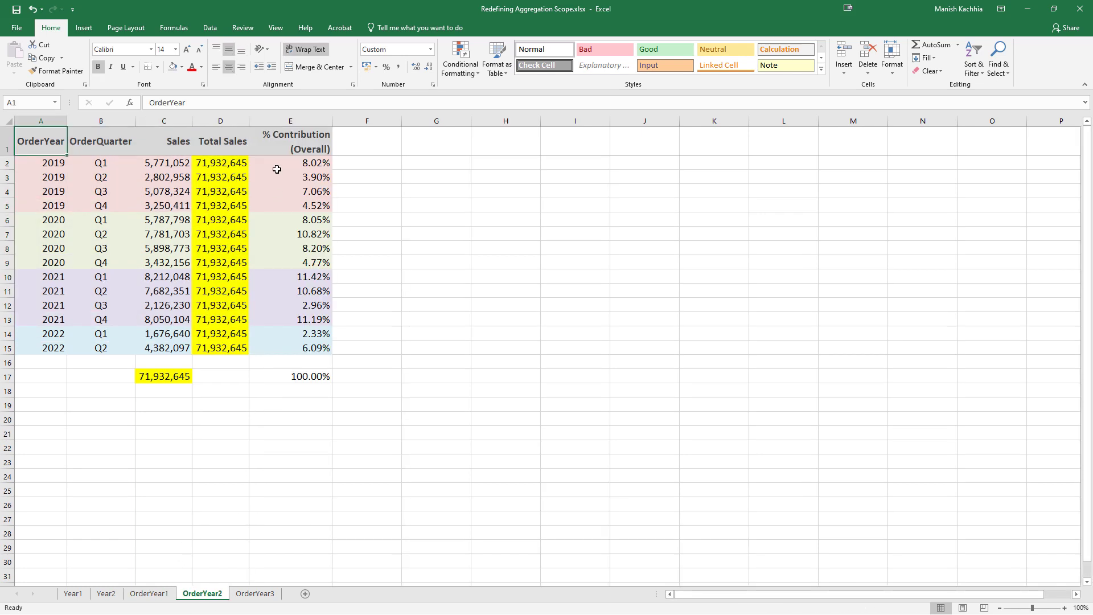
click(223, 146)
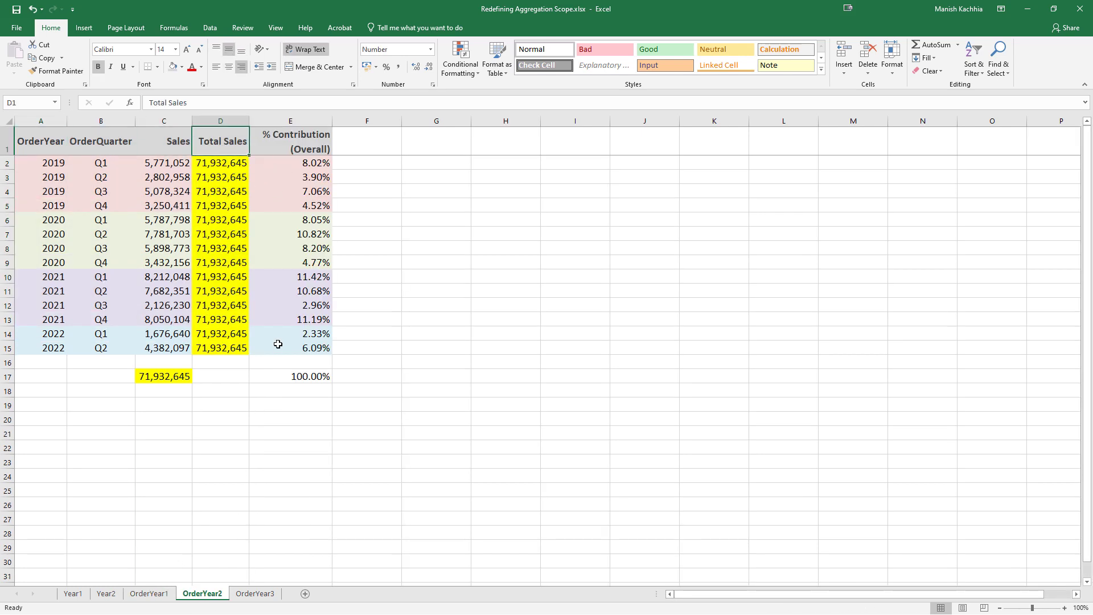
- On the OrderYear3 worksheet, examine how each year's quarters from 2019 to 2022 relate to the Total Sales (Year) column
click(254, 594)
drag(461, 187, 460, 203)
click(460, 263)
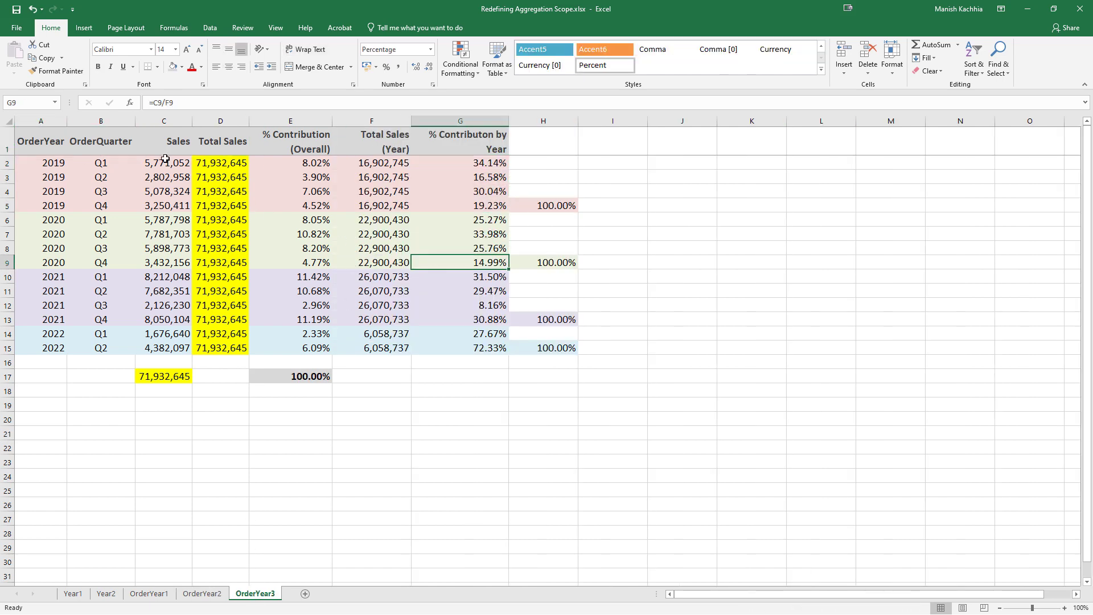
drag(157, 163, 161, 205)
drag(369, 166, 363, 261)
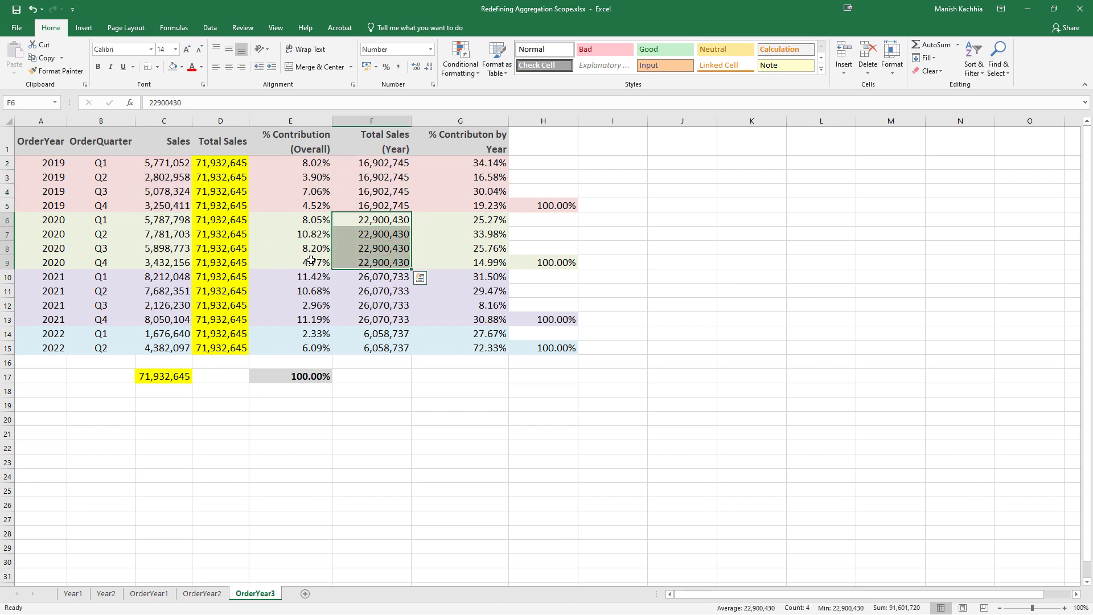
drag(67, 220, 67, 262)
click(69, 275)
click(51, 276)
drag(52, 307, 52, 321)
drag(362, 277, 362, 321)
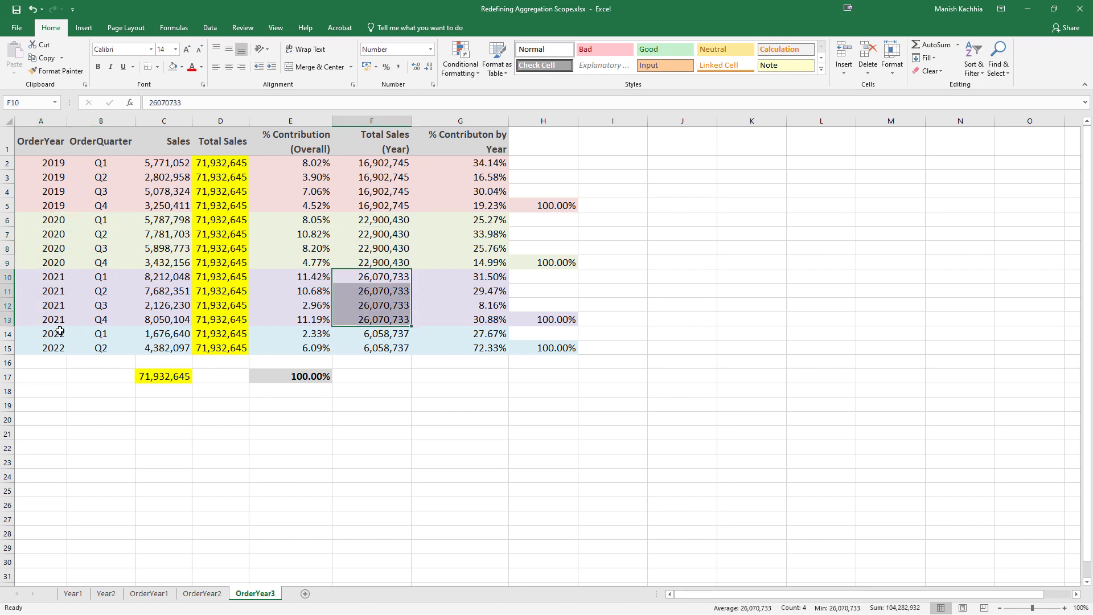
drag(57, 333, 57, 347)
drag(362, 335, 365, 348)
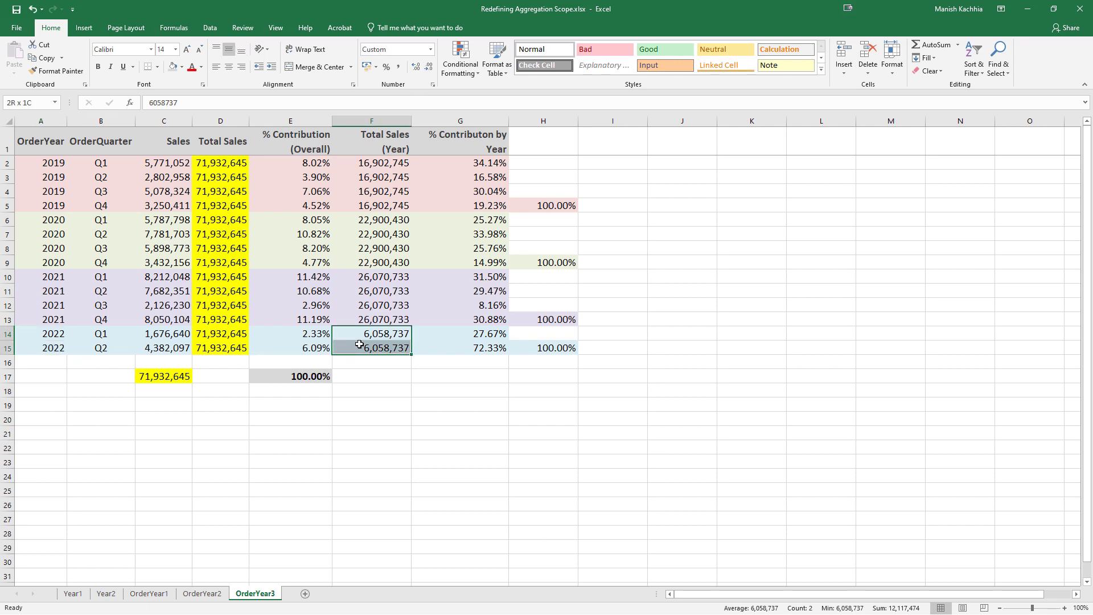
click(430, 234)
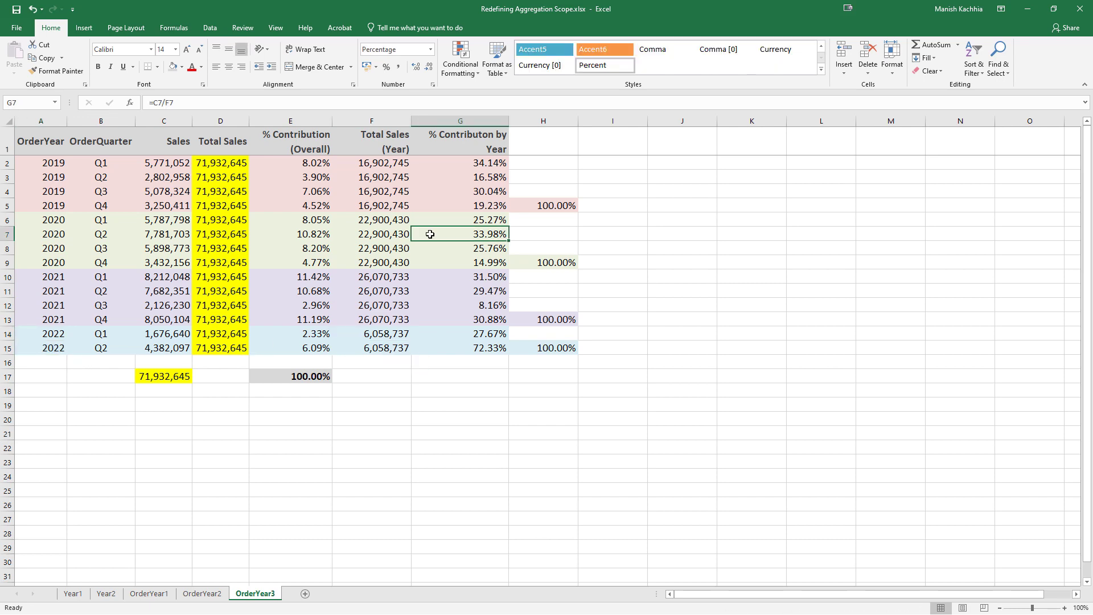
- Compare OrderYear3's Total Sales and Total Sales (Year) columns, and examine the OrderQuarter and OrderYear dimensions behind them
drag(216, 162, 194, 349)
drag(384, 165, 381, 347)
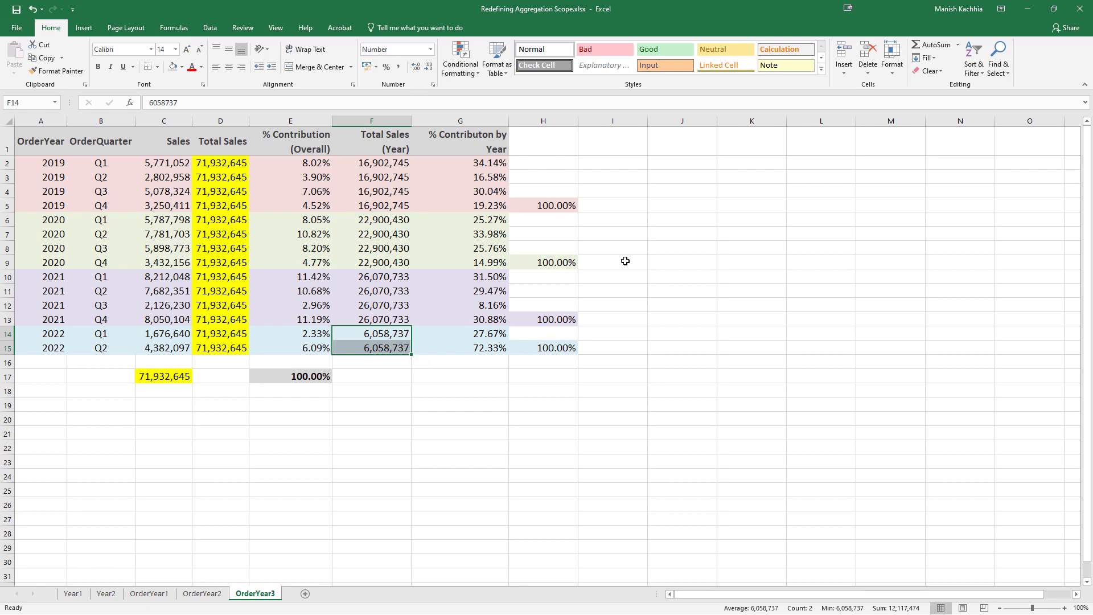
click(77, 391)
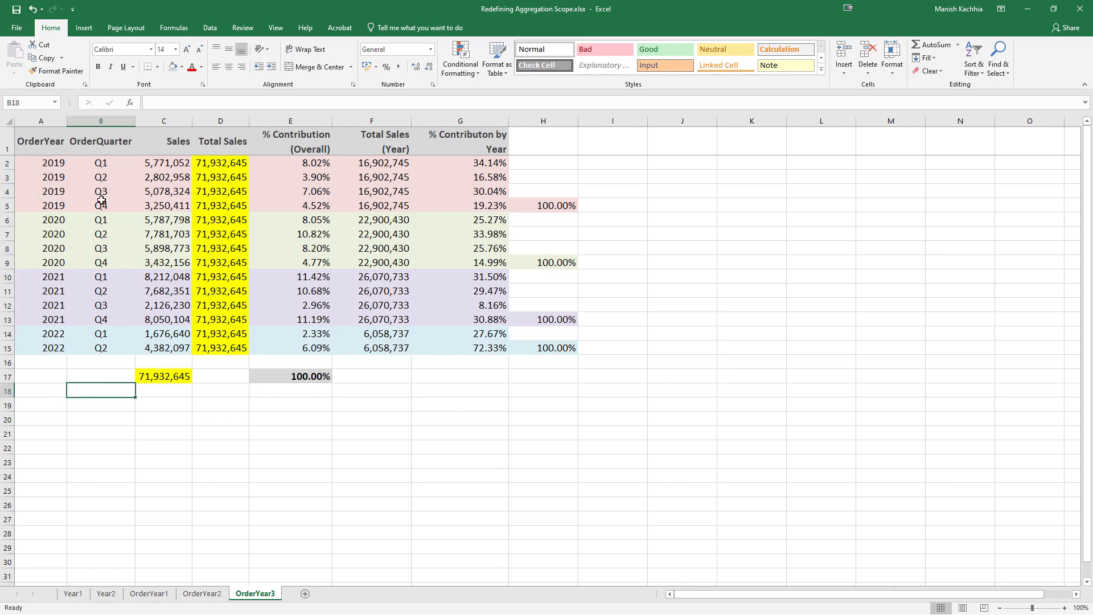
click(101, 144)
drag(102, 143, 86, 341)
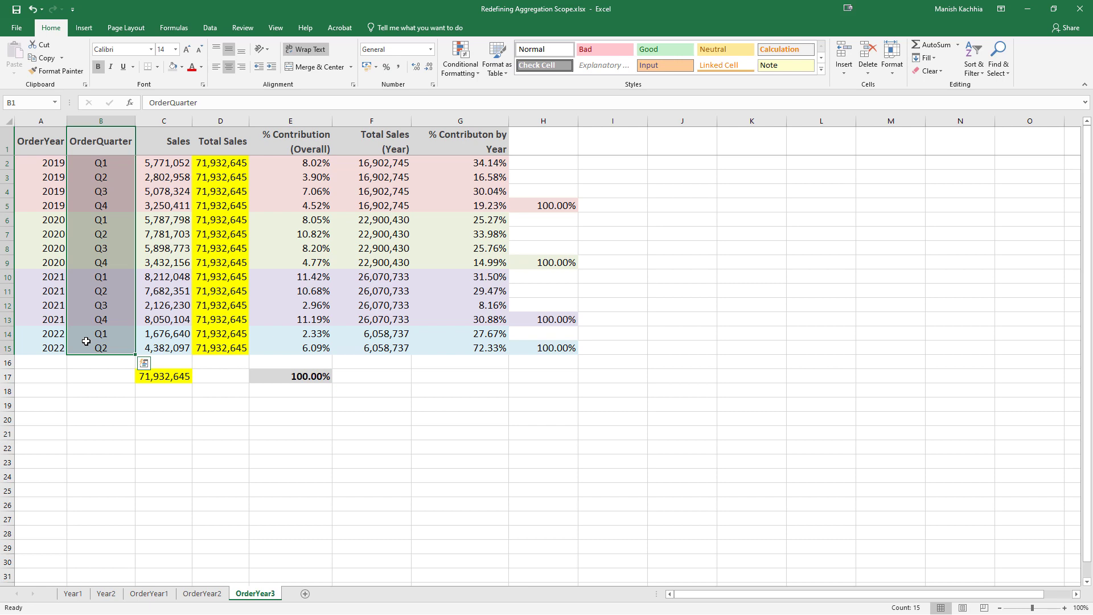
drag(44, 147, 40, 341)
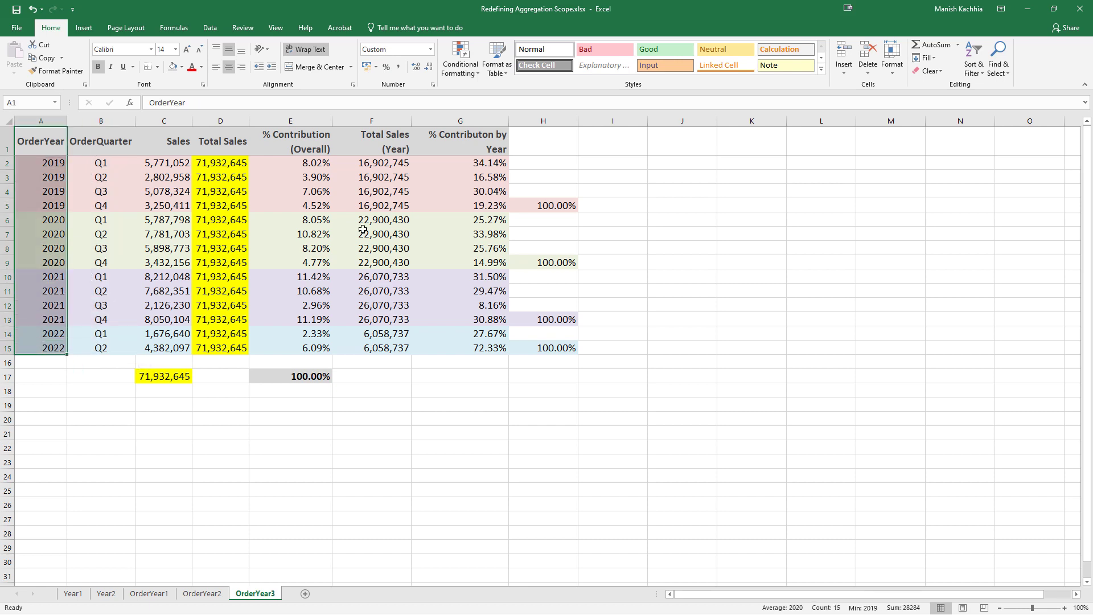
- Switch back to Qlik Sense and duplicate the SUM(Total Sales) column in the Sales by Quater & Year table
key(alt+Tab)
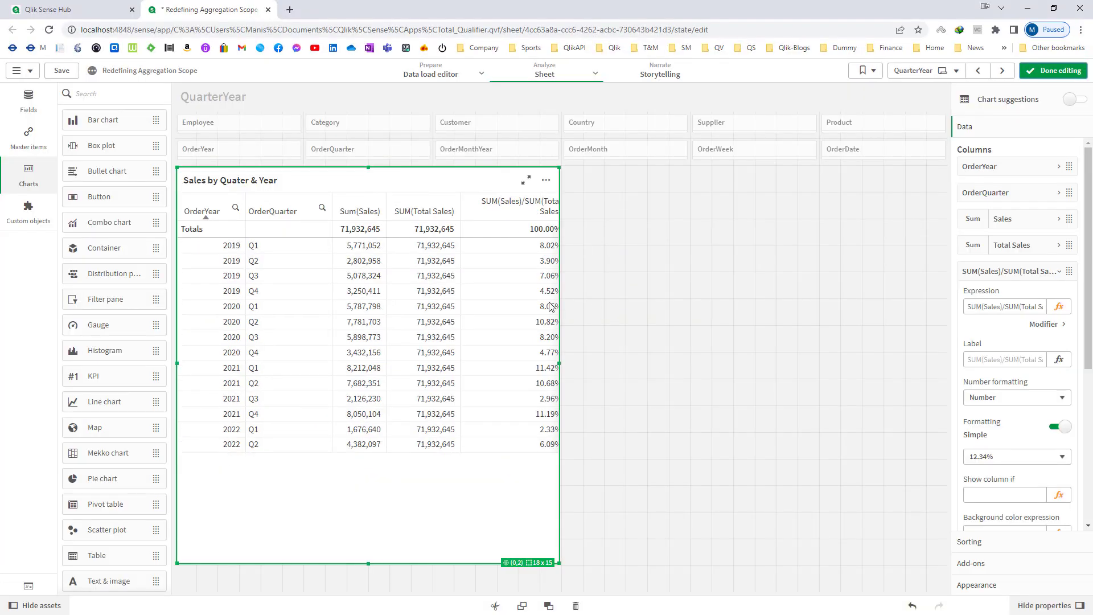
click(998, 273)
right_click(966, 224)
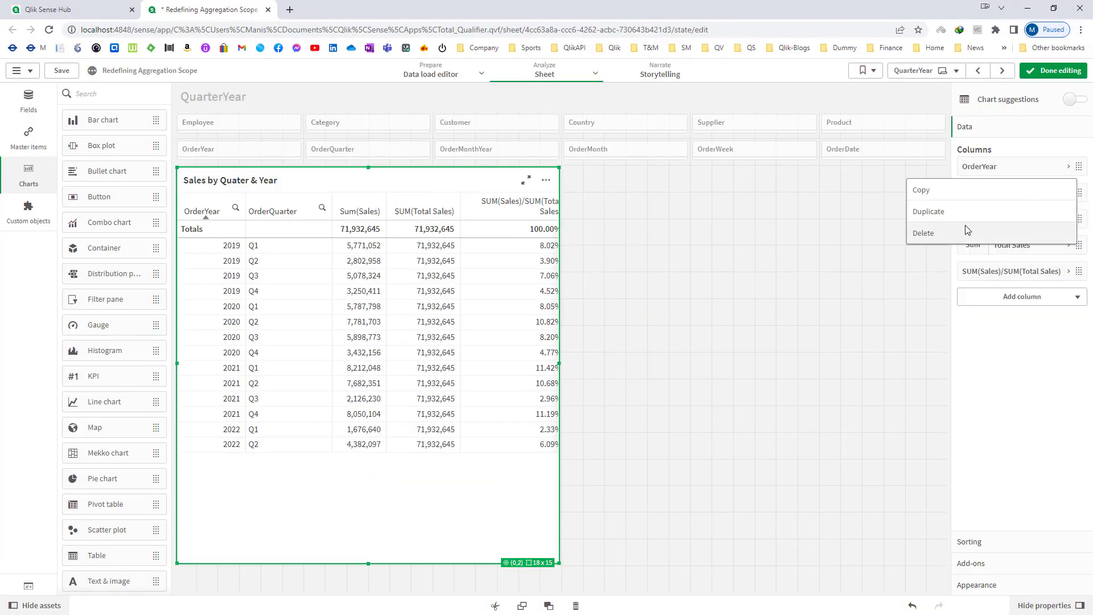
click(963, 218)
- Change the duplicated last column's expression to SUM(Total <OrderYear> Sales)
click(1020, 296)
click(1054, 324)
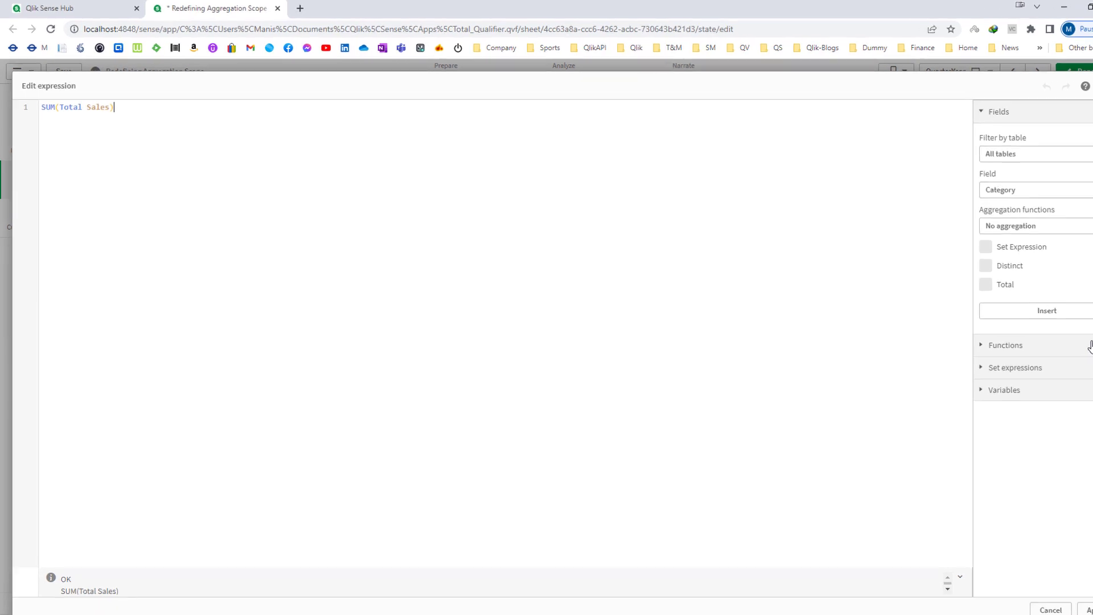
key(Left)
key(Left)
key(Left)
key(Left)
key(Left)
key(Left)
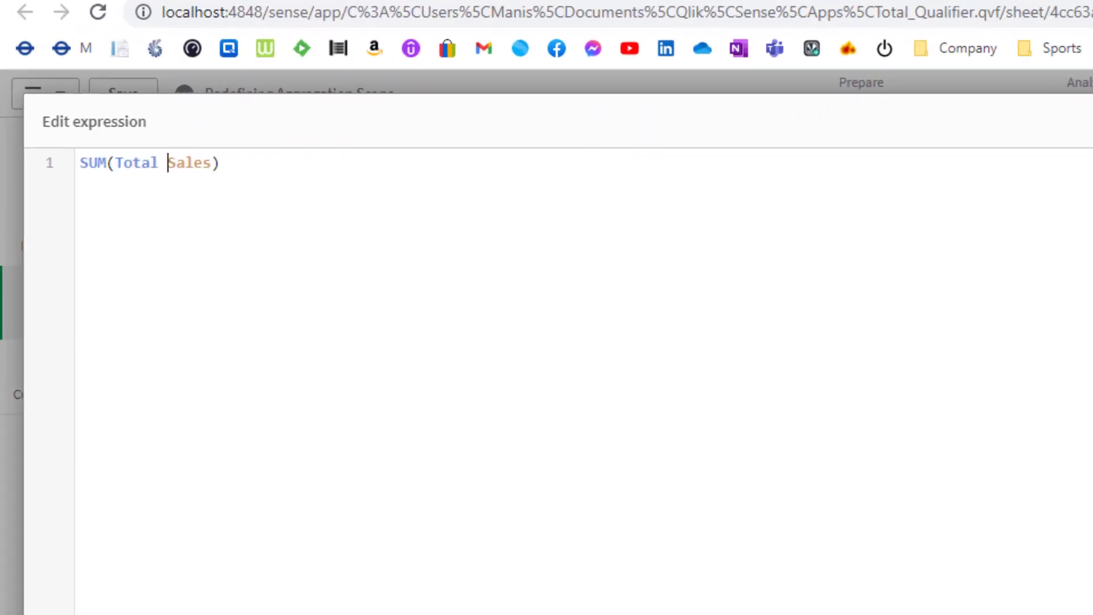
text(<>)
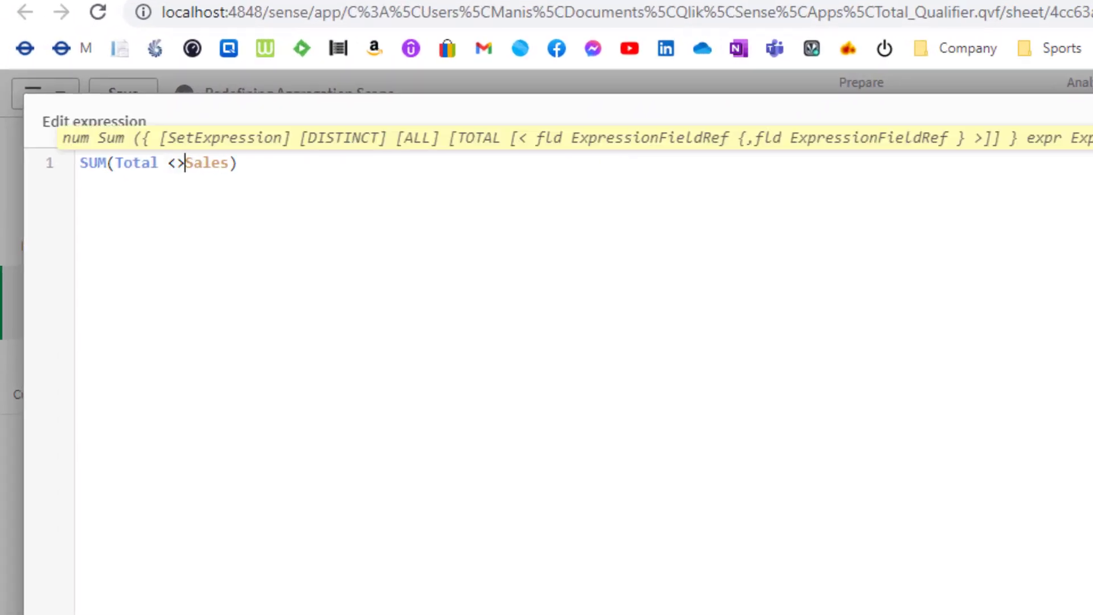
key(Left)
key(Left)
text(O)
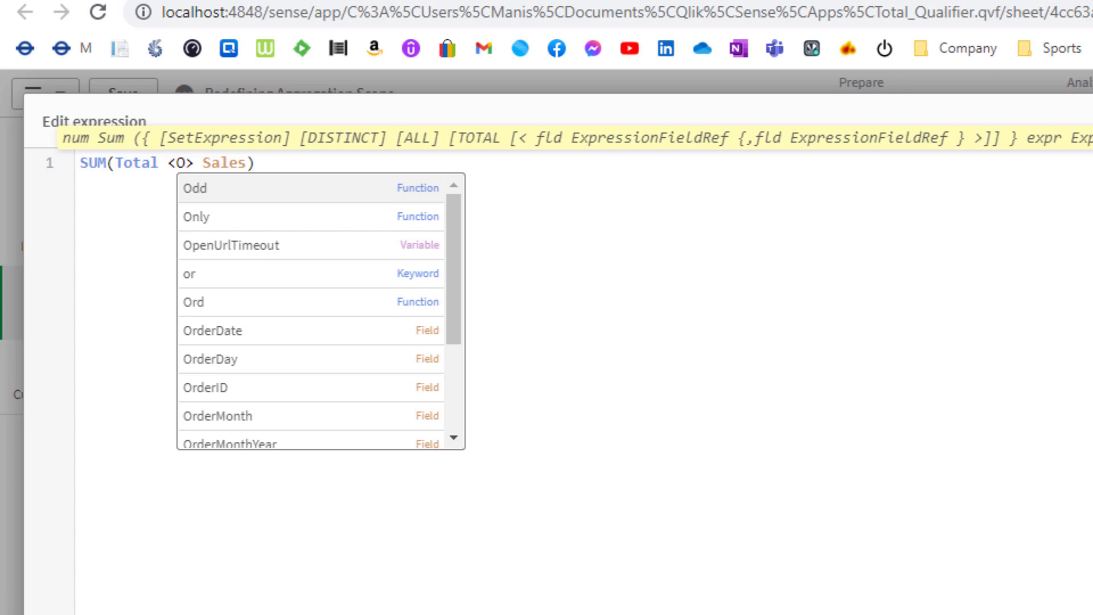
text(rderYear)
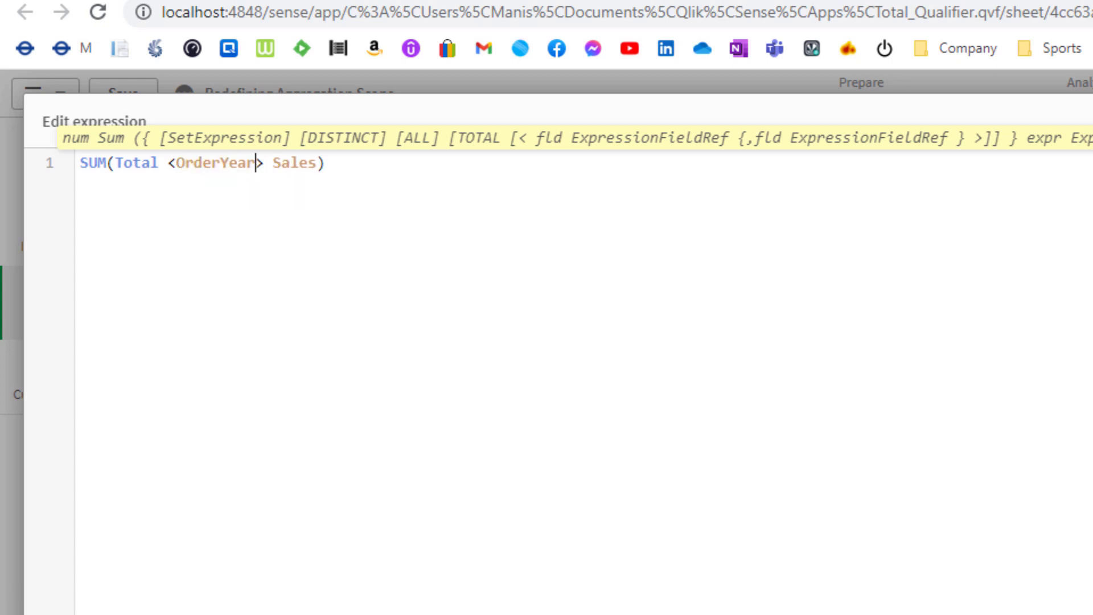
click(1055, 593)
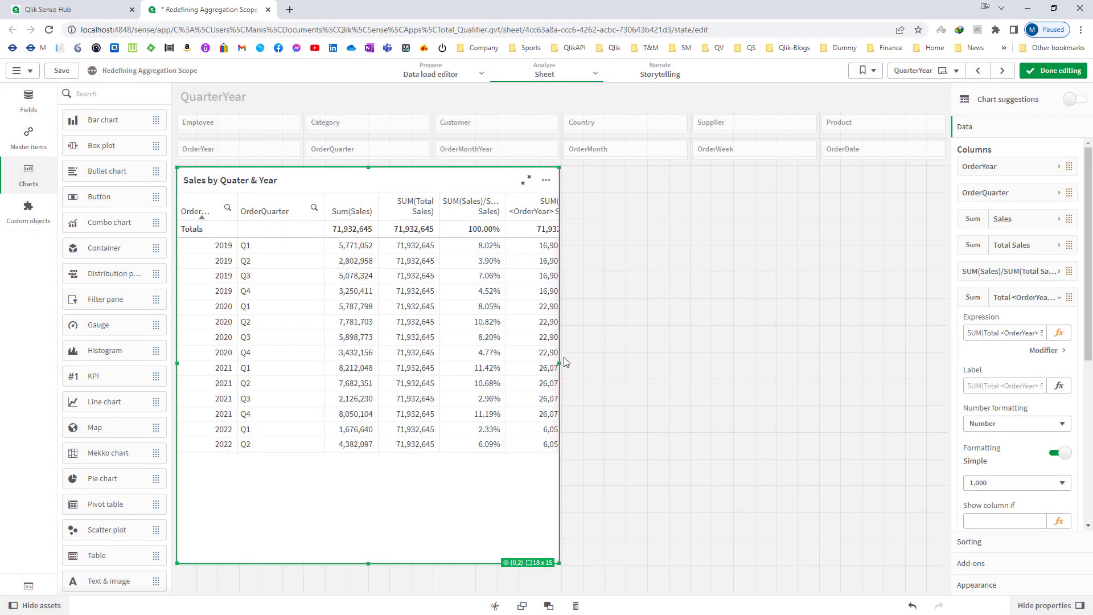
- Widen the Sales by Quater & Year table to 27 grid columns and finish editing the sheet
drag(560, 364, 747, 393)
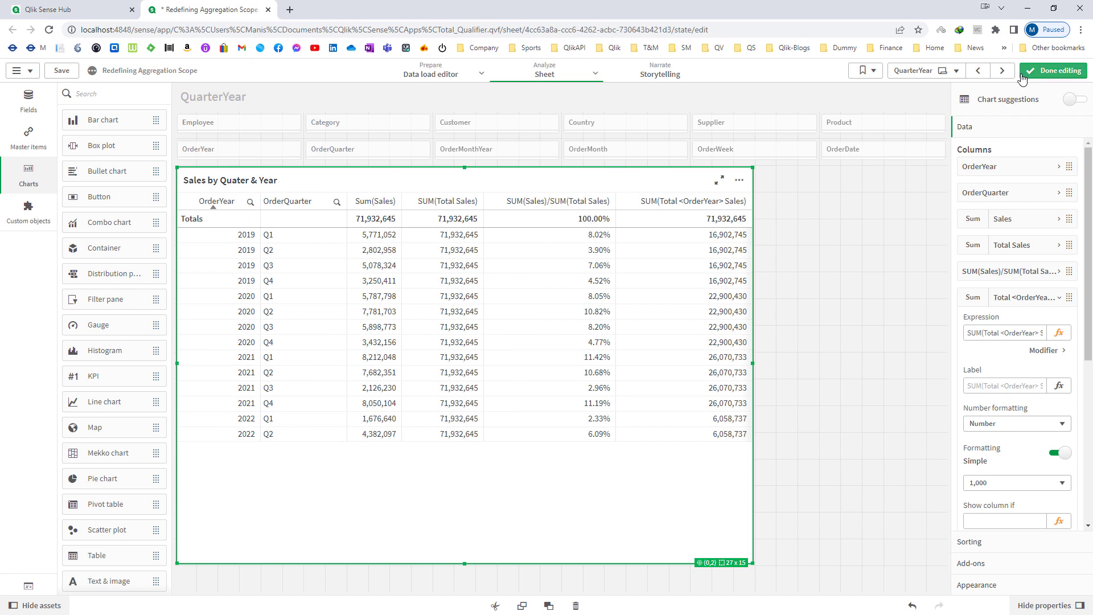
click(1054, 70)
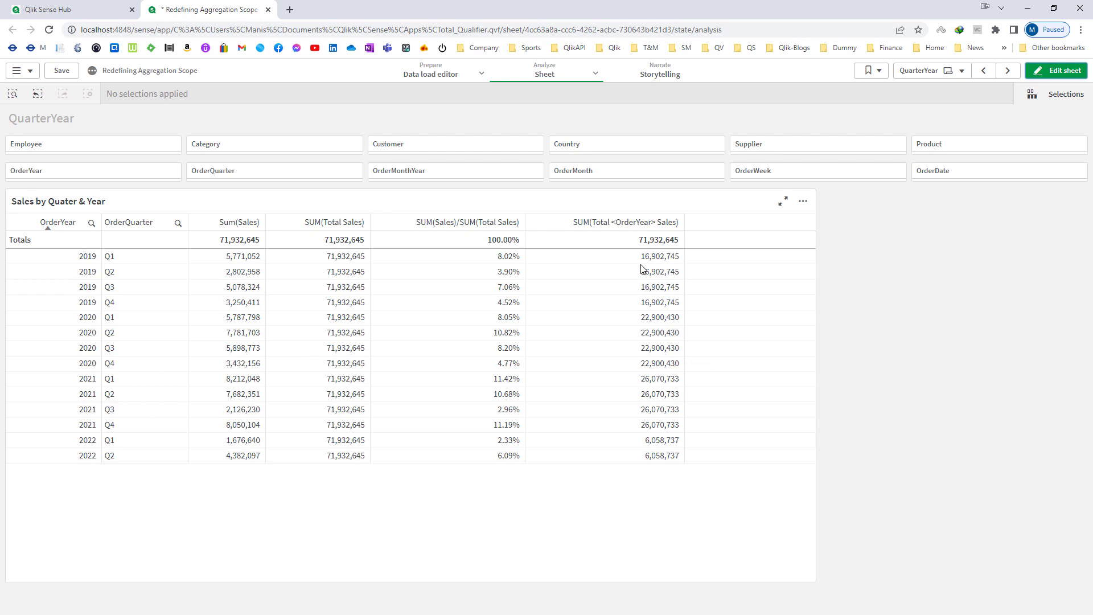
- Reopen the sheet for editing and duplicate the SUM(Total <OrderYear> Sales) column in the Sales by Quater & Year table
click(1057, 71)
click(797, 296)
click(1003, 299)
right_click(1002, 296)
click(957, 264)
click(1019, 325)
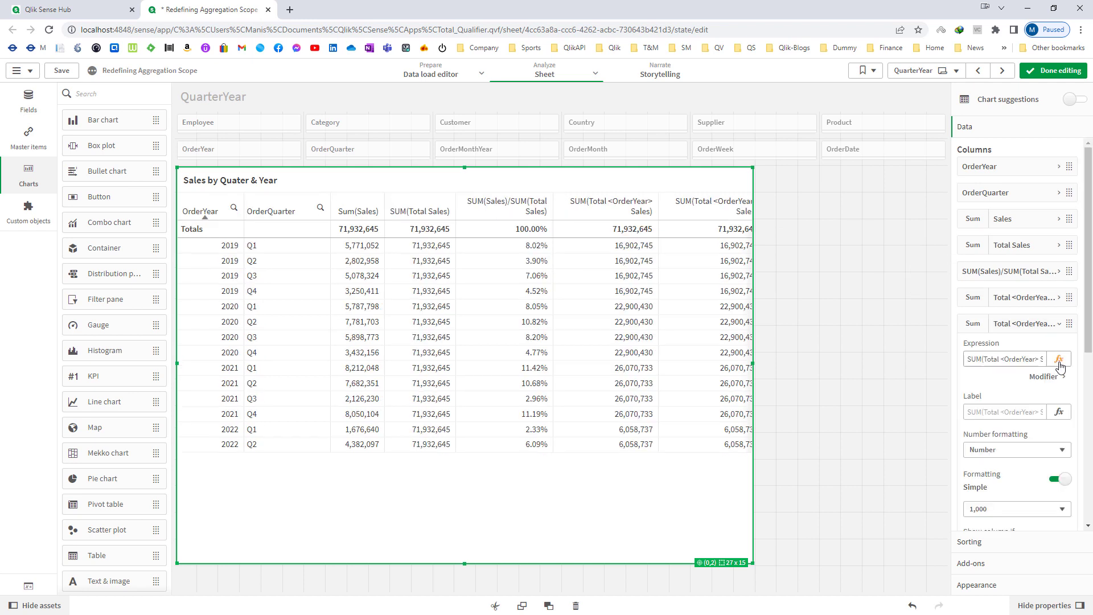
- Change the new duplicate column's expression to SUM(Sales)/SUM(Total <OrderYear> Sales)
click(1060, 363)
text(SUM(Sle)
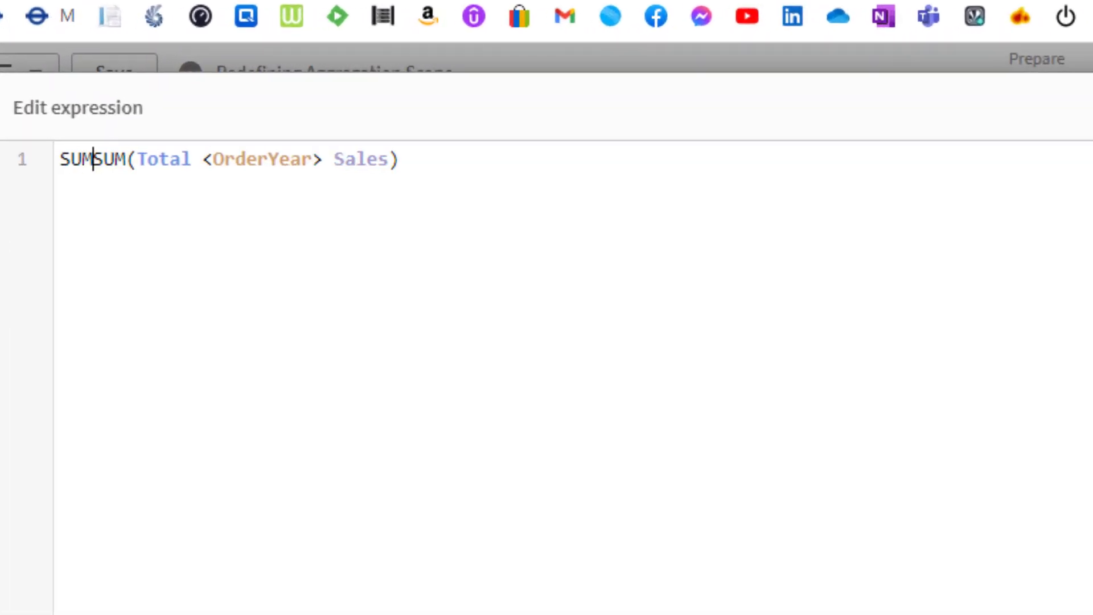
key(BackSpace)
key(BackSpace)
text(ales)/)
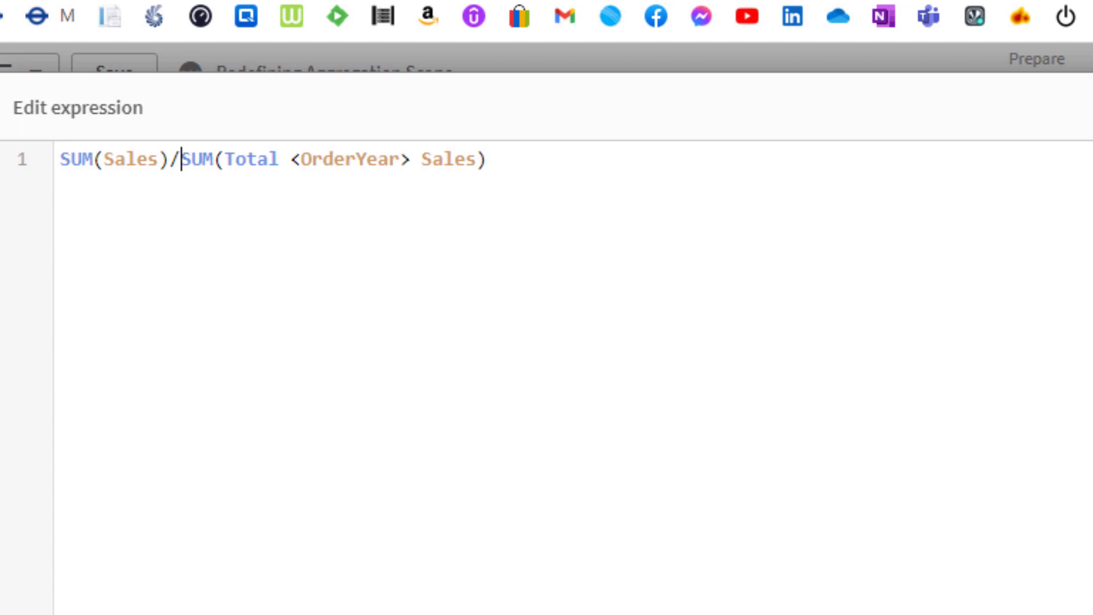
drag(299, 160, 408, 159)
click(405, 196)
double_click(337, 161)
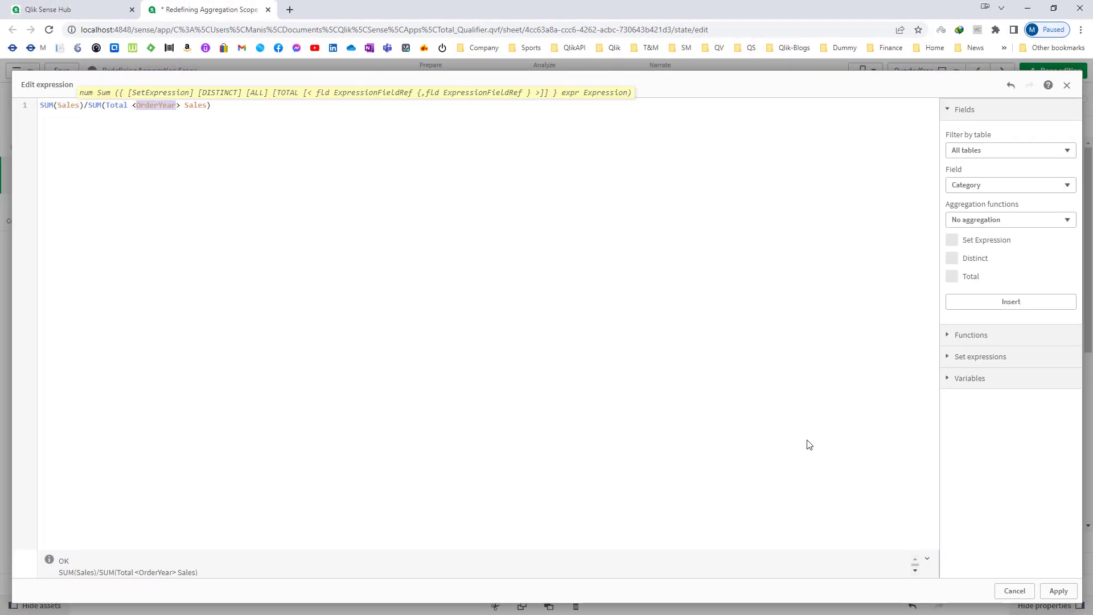
click(1059, 590)
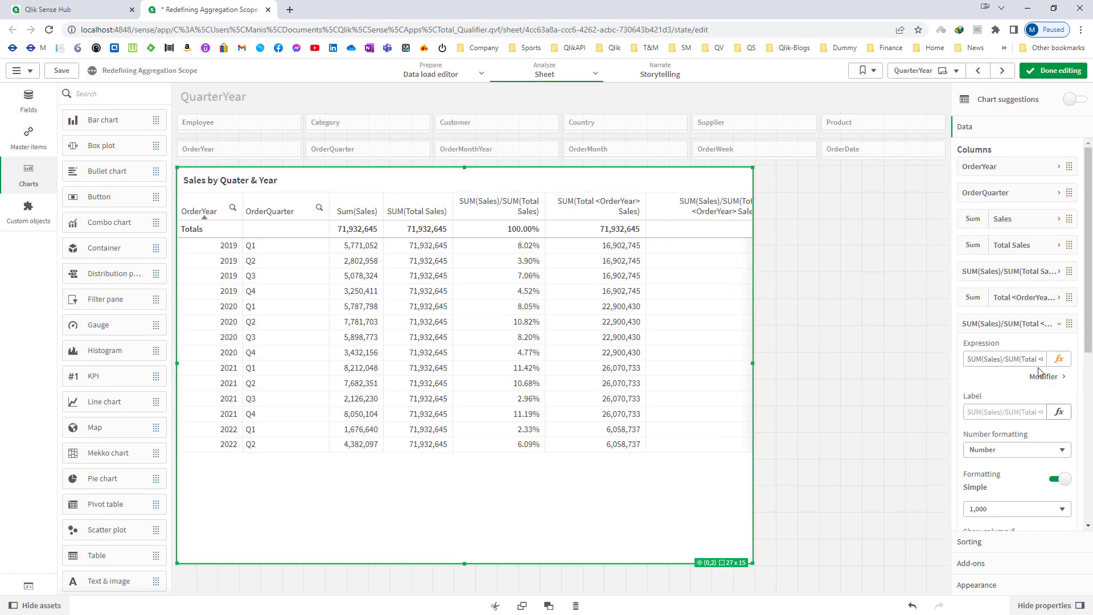
- Format the SUM(Sales)/SUM(Total <OrderYear> Sales) column as a percentage with two decimals and finish editing the sheet
click(1005, 450)
click(991, 472)
click(997, 508)
click(981, 574)
click(1038, 73)
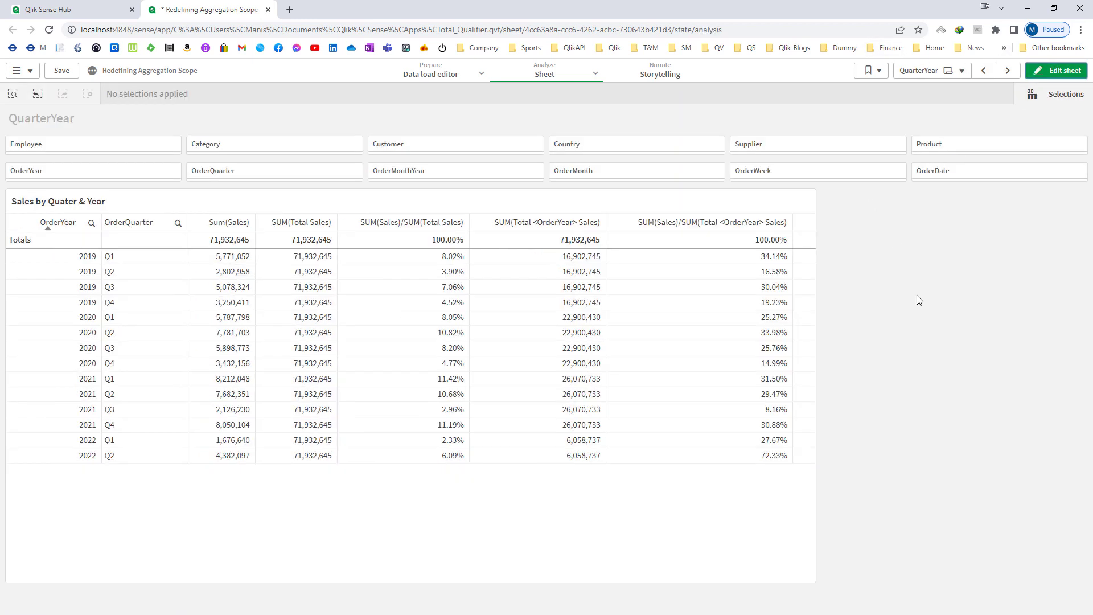